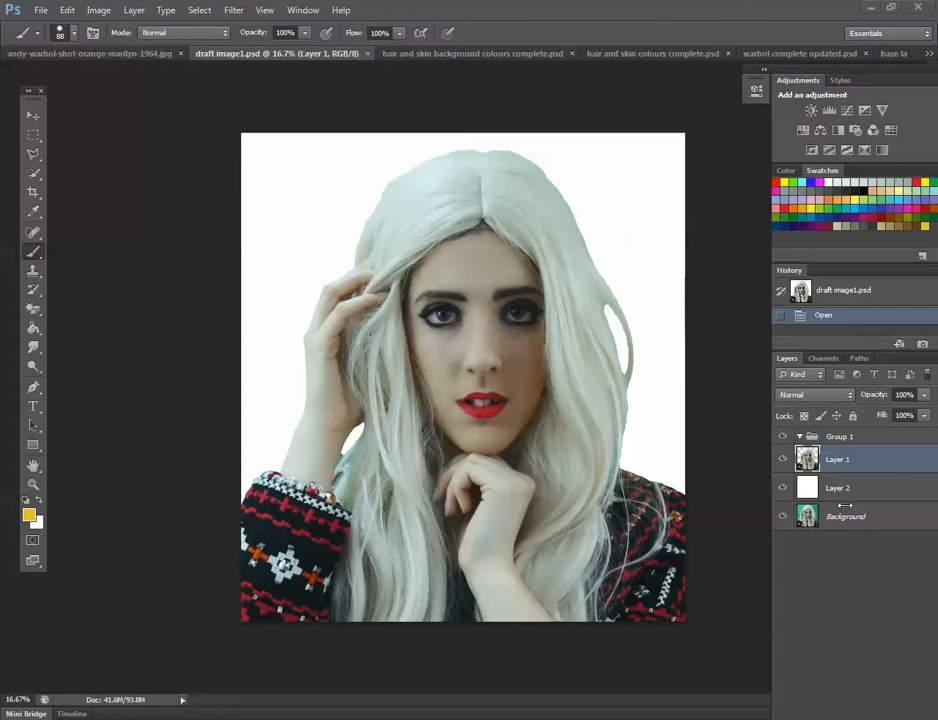
Hide Layer 2 and try the Background Eraser on the green backdrop with Layer 1 active.
left_click(782, 488)
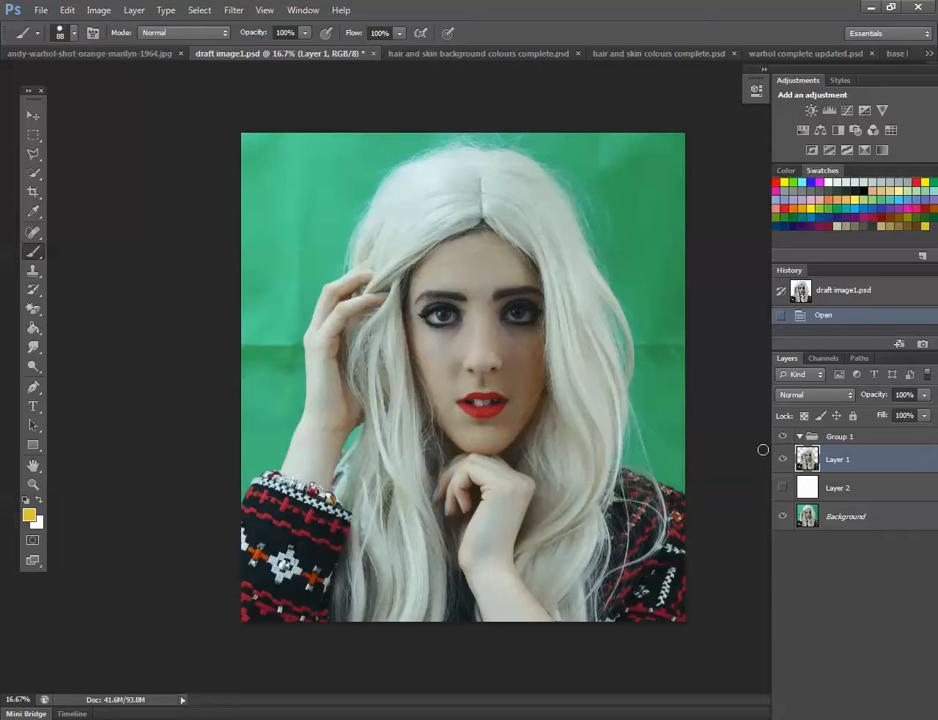
right_click(36, 233)
right_click(36, 215)
right_click(33, 308)
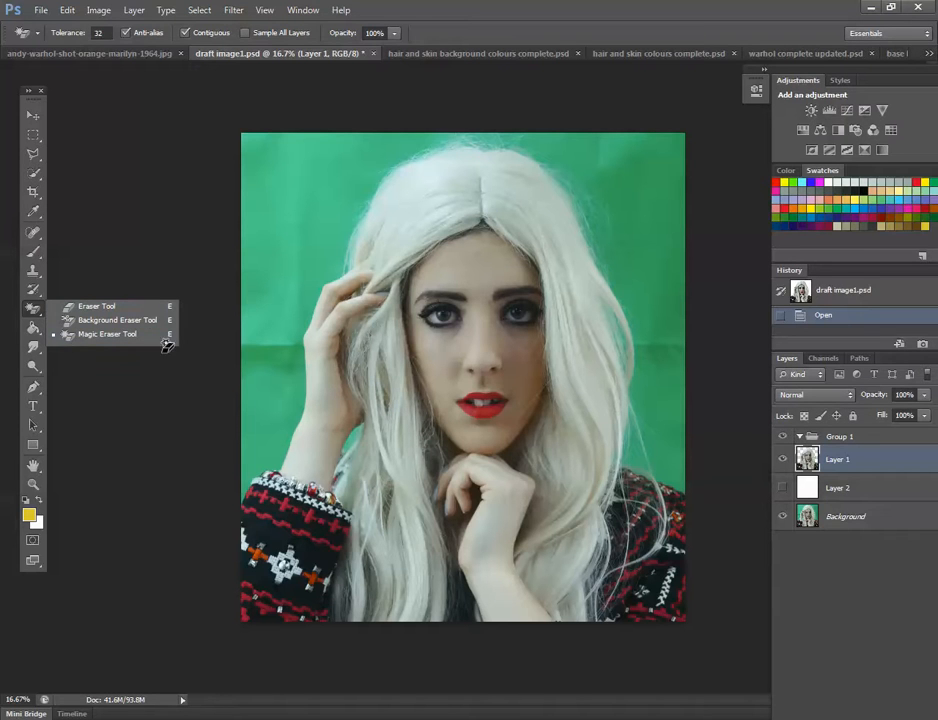
left_click(104, 321)
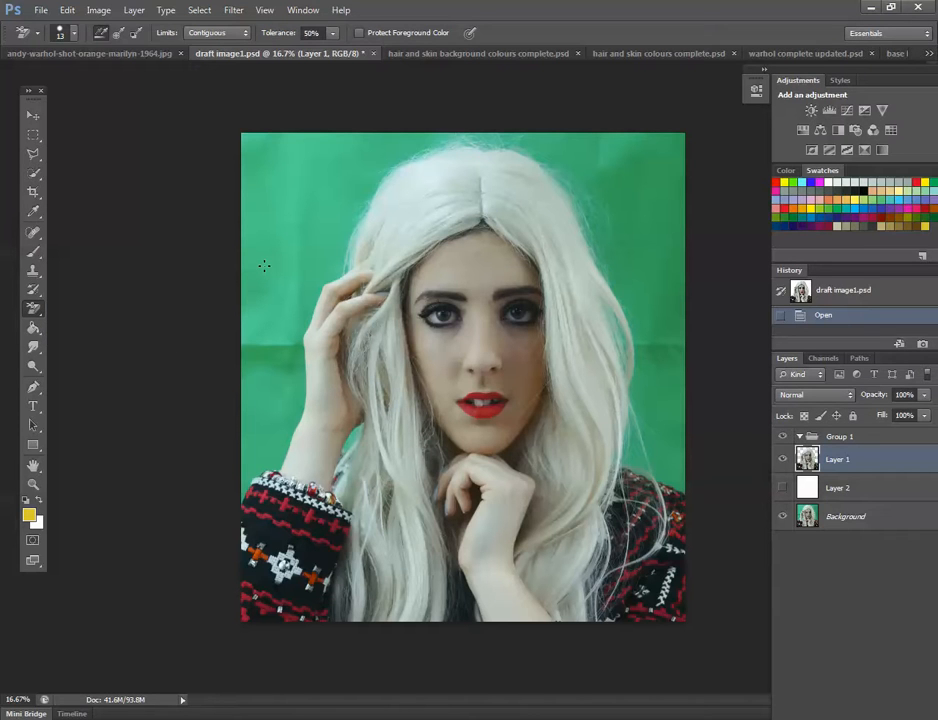
left_click(263, 265)
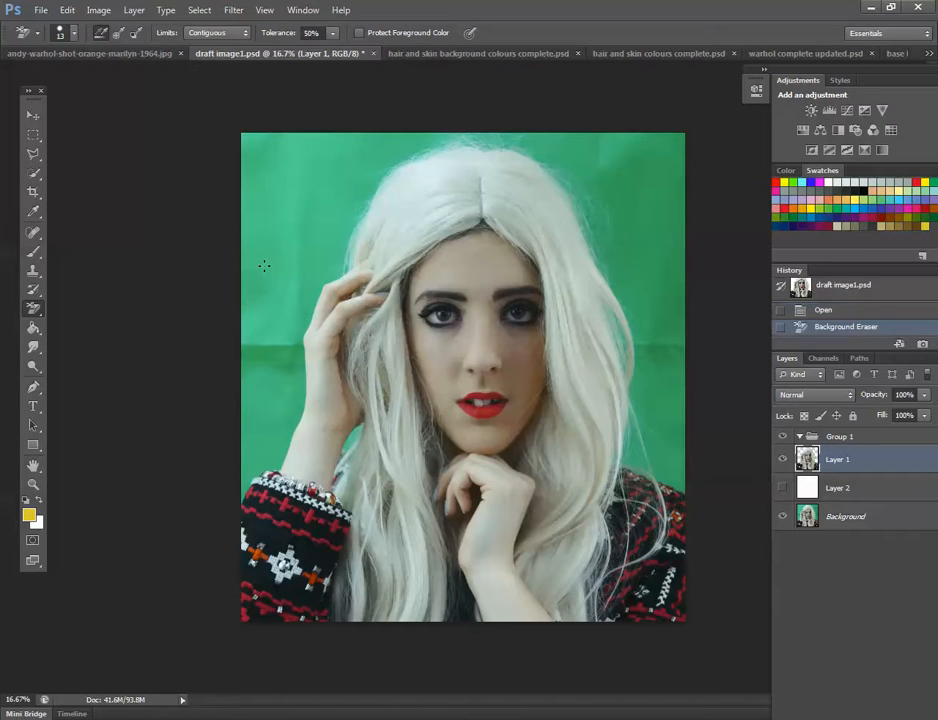
Erase green backdrop areas beside the hair and arm on the Background layer with a 2448 px Eraser, and show Layer 2 again.
right_click(33, 308)
left_click(60, 308)
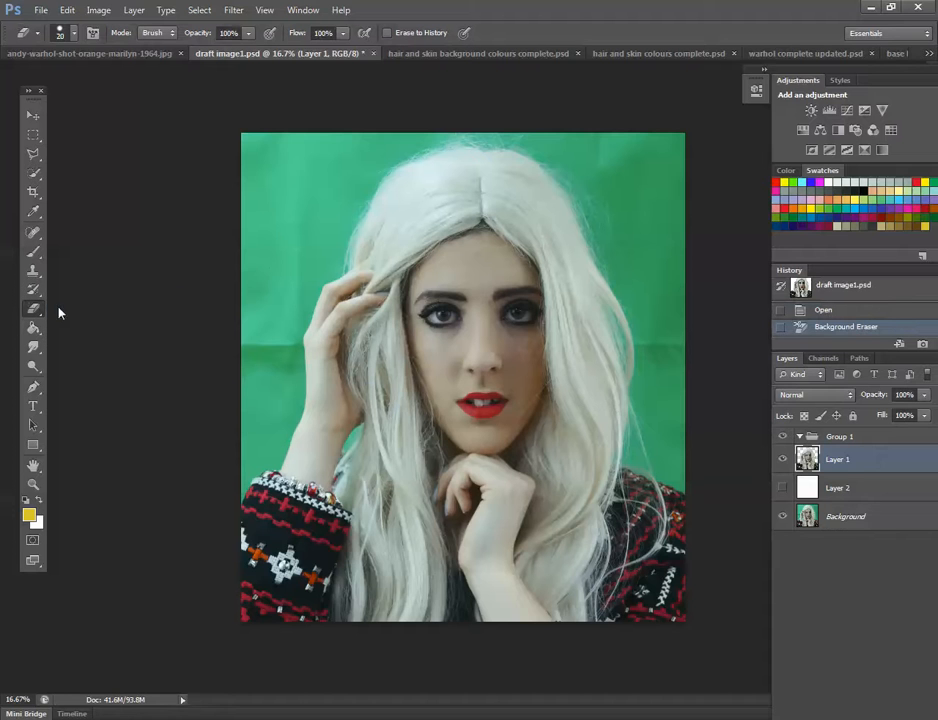
left_click(71, 36)
mouse_move(44, 87)
left_mouse_down()
mouse_move(153, 88)
mouse_move(207, 113)
mouse_move(156, 87)
left_mouse_up()
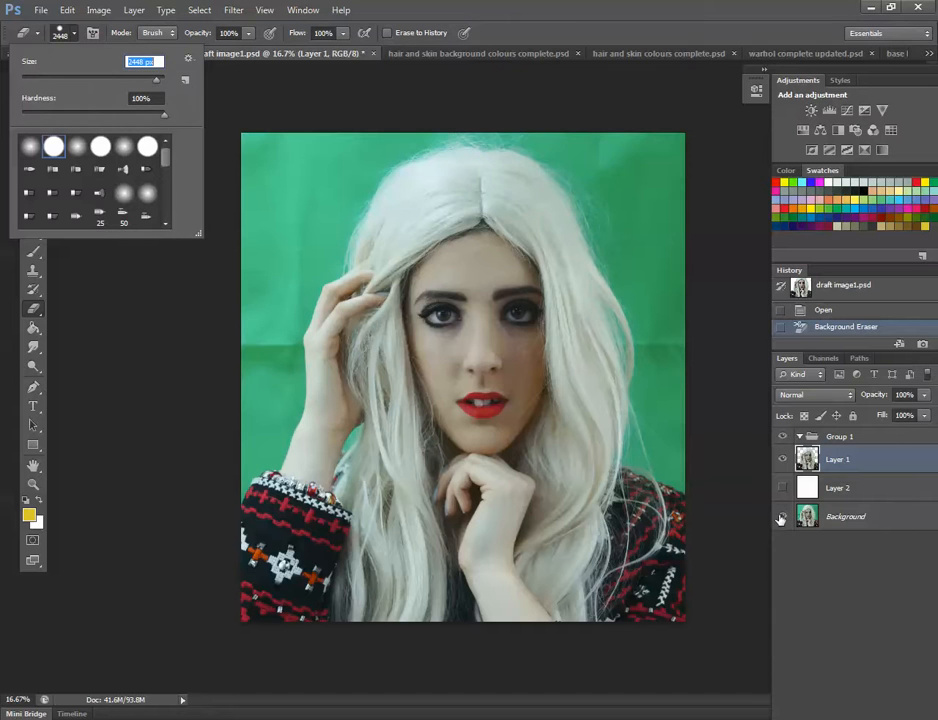
left_click(875, 524)
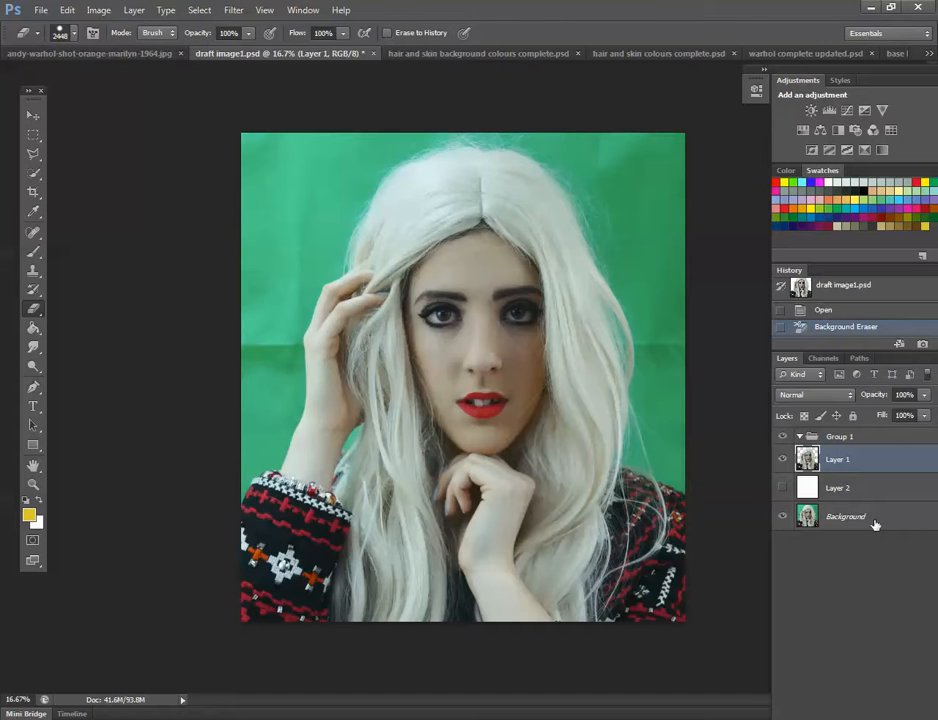
left_click(199, 183)
left_click(197, 183)
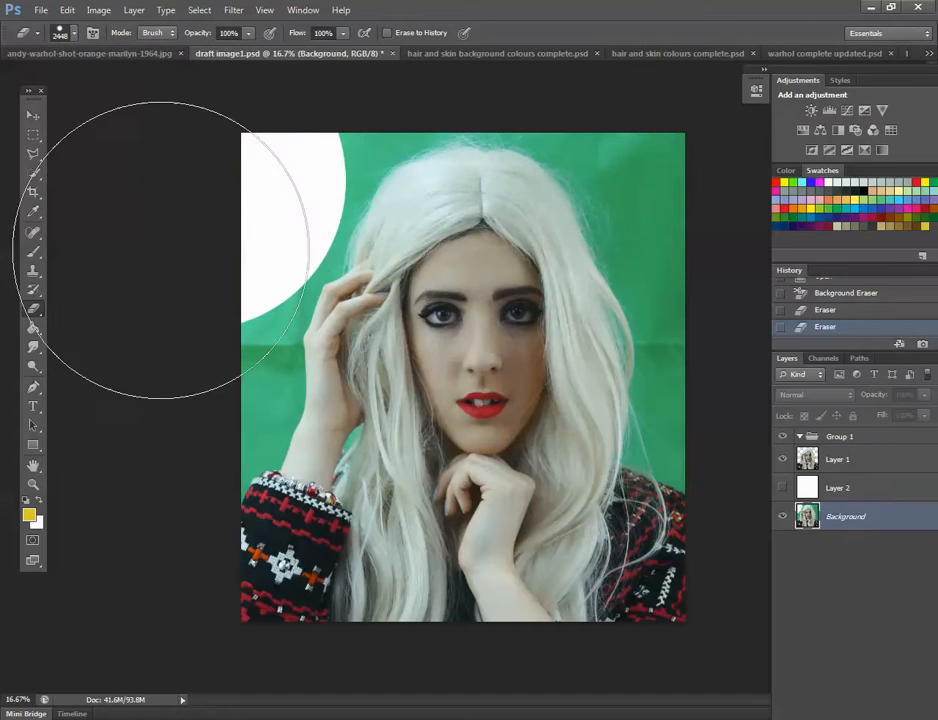
left_click_drag(151, 339, 151, 375)
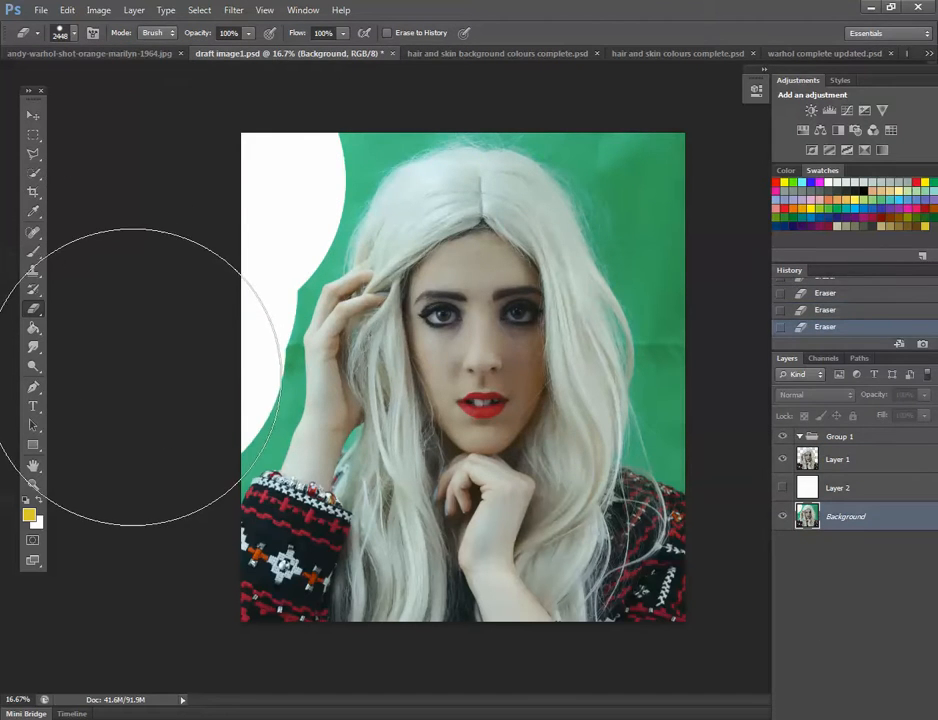
left_click(705, 165)
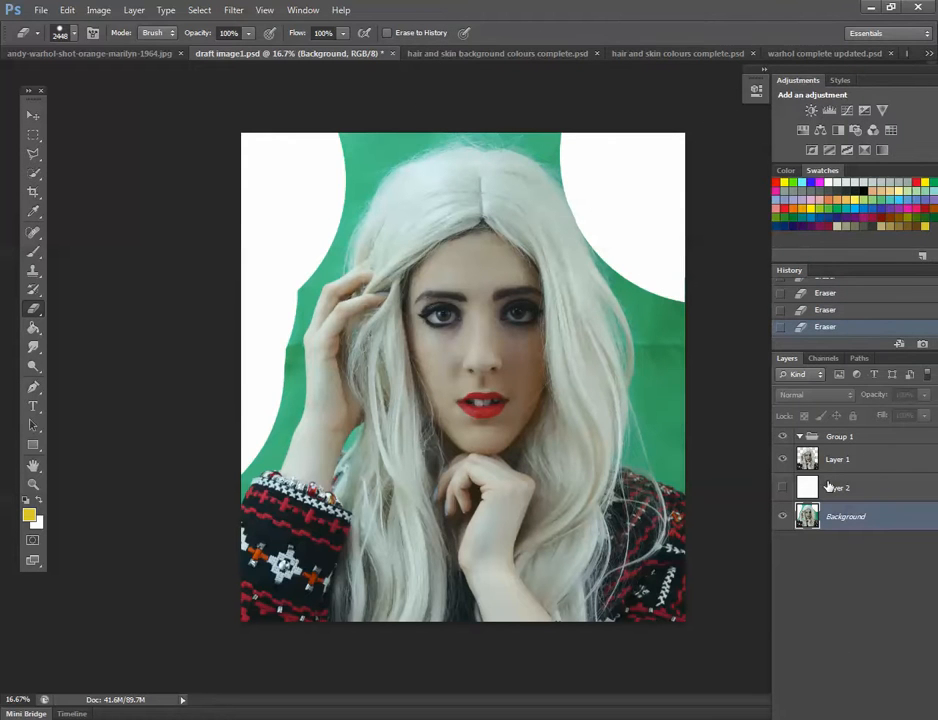
left_click(782, 487)
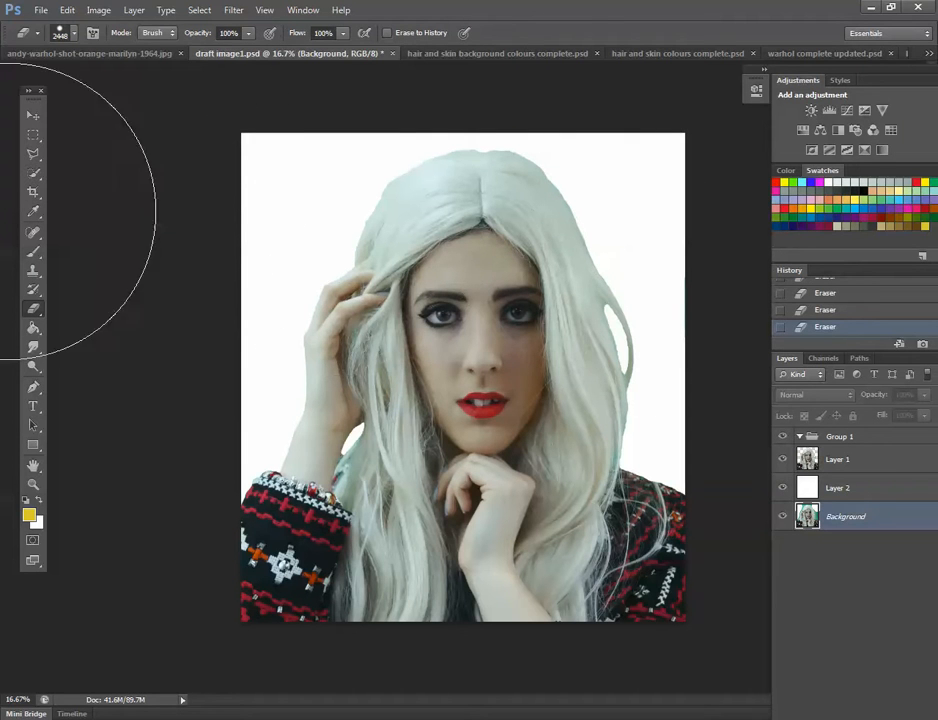
Set the Eraser size to 52 px and close draft image1.psd without saving the changes.
left_click(75, 35)
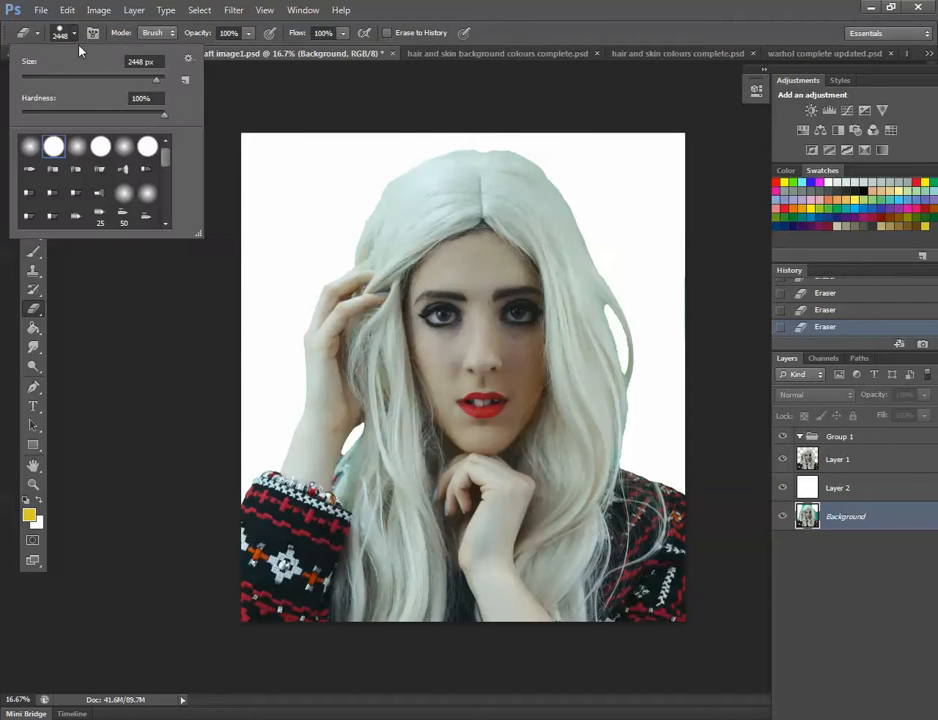
left_click_drag(89, 83, 74, 82)
left_click(207, 311)
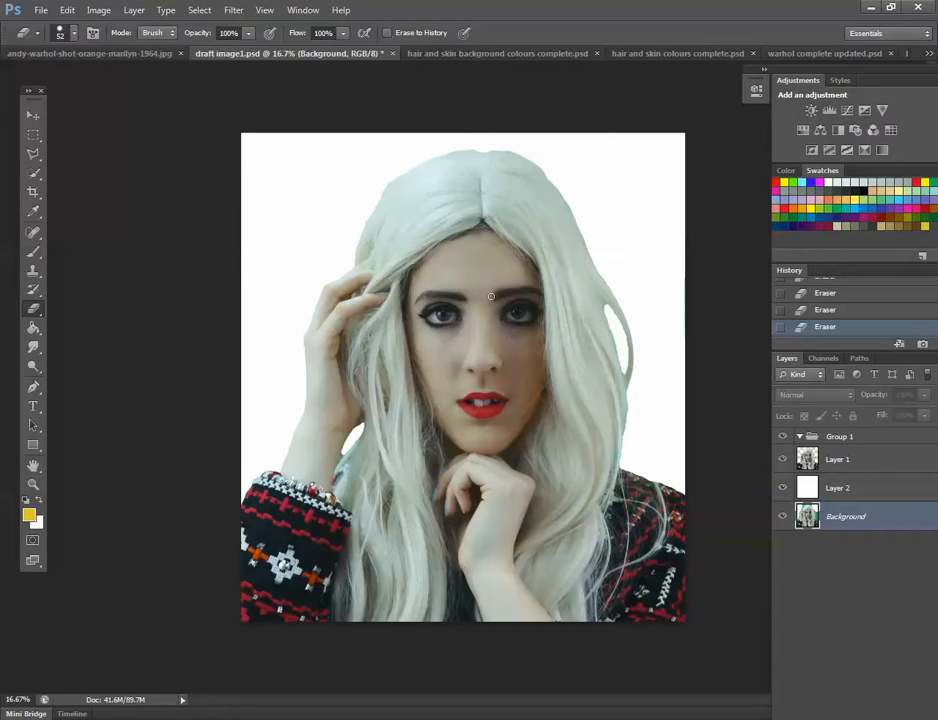
left_click(392, 54)
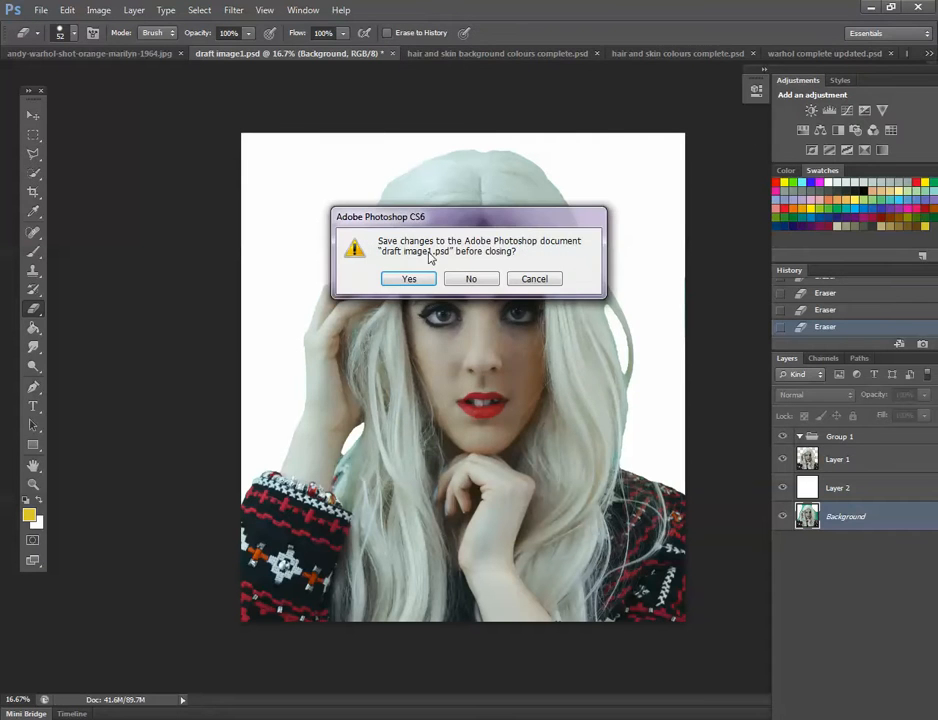
left_click(458, 285)
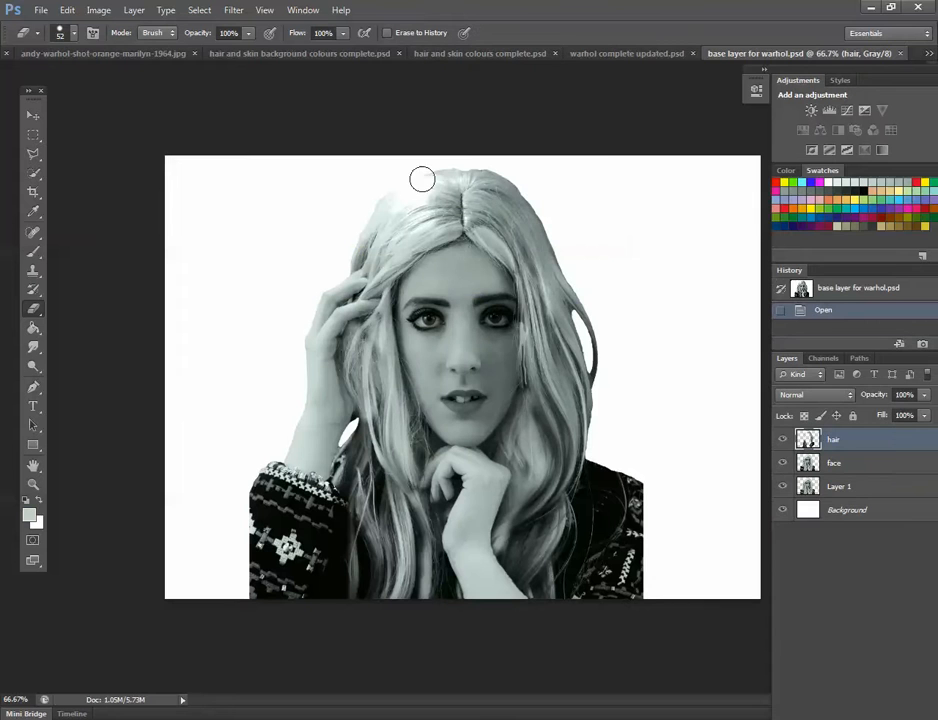
Try Quick Selection over the face area with the hair layer active, and clear the selection.
left_click(33, 173)
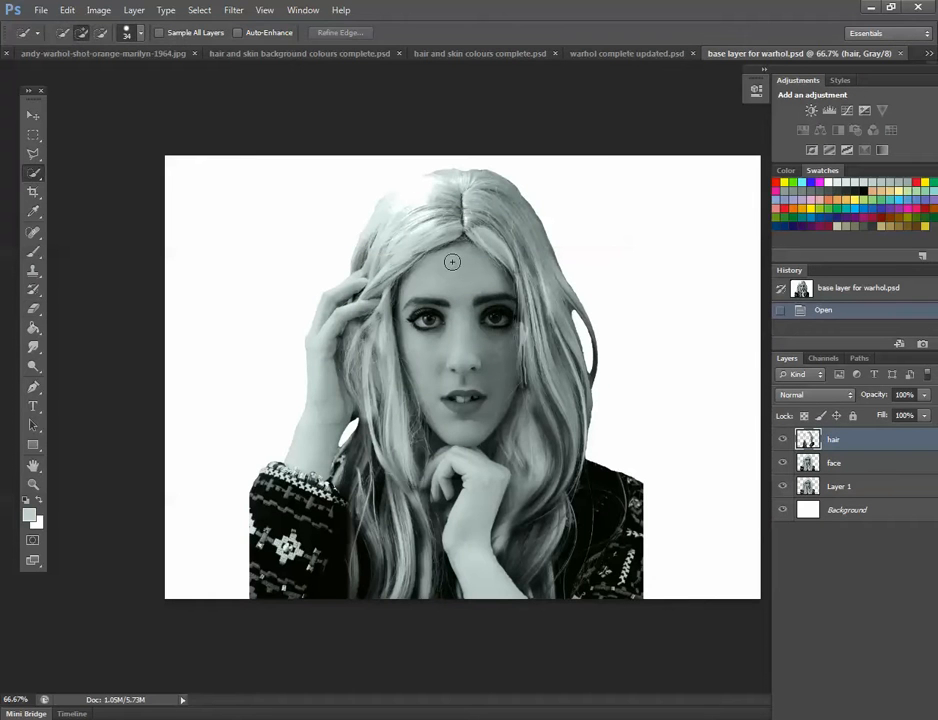
left_click_drag(452, 262, 474, 341)
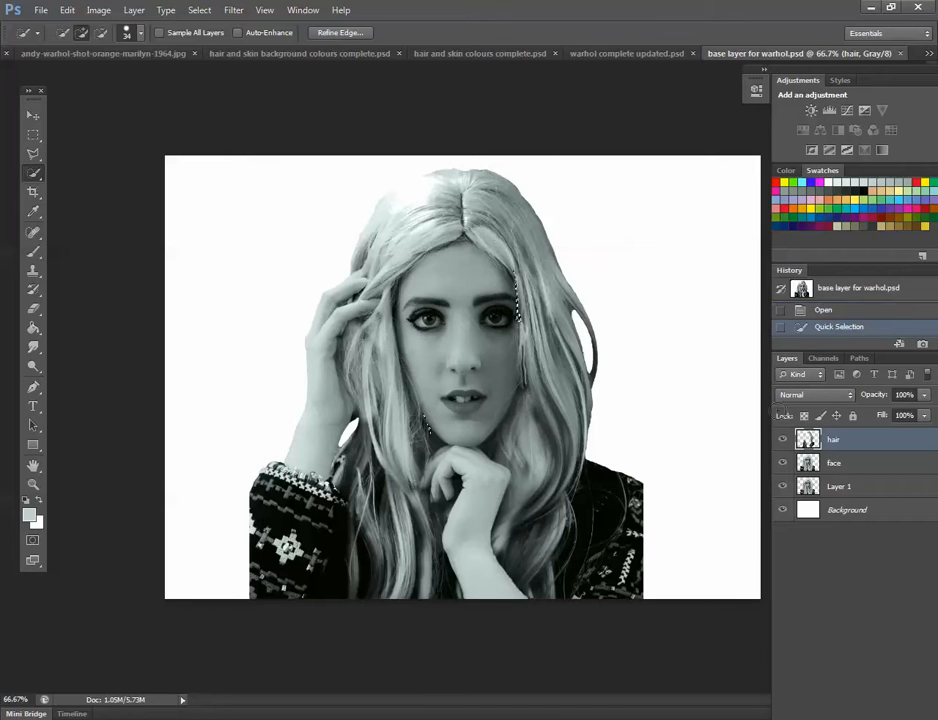
left_click_drag(438, 293, 466, 349)
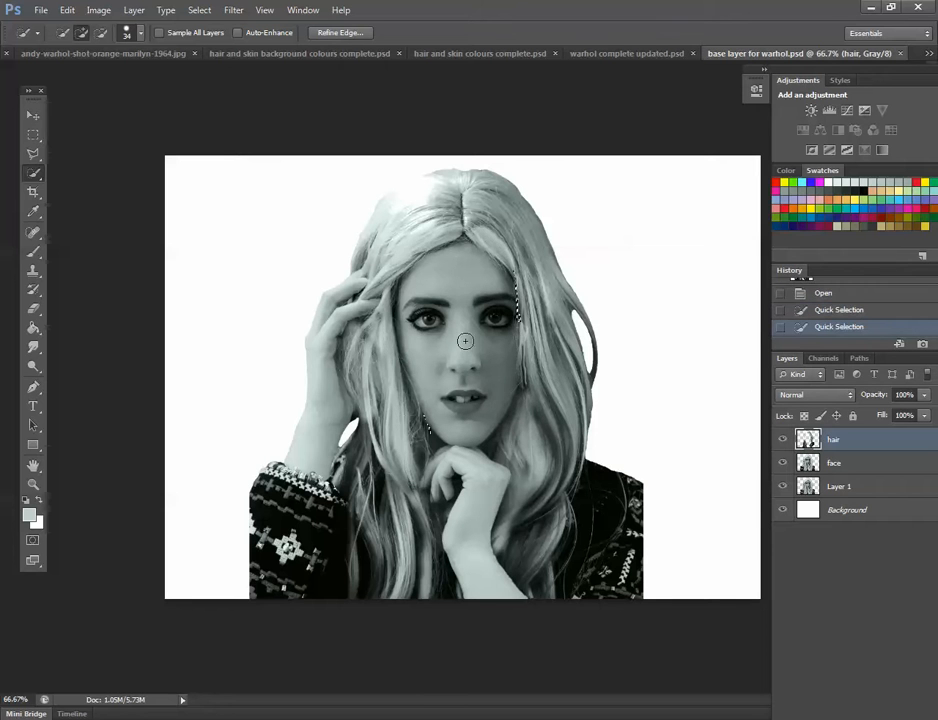
left_click(465, 341)
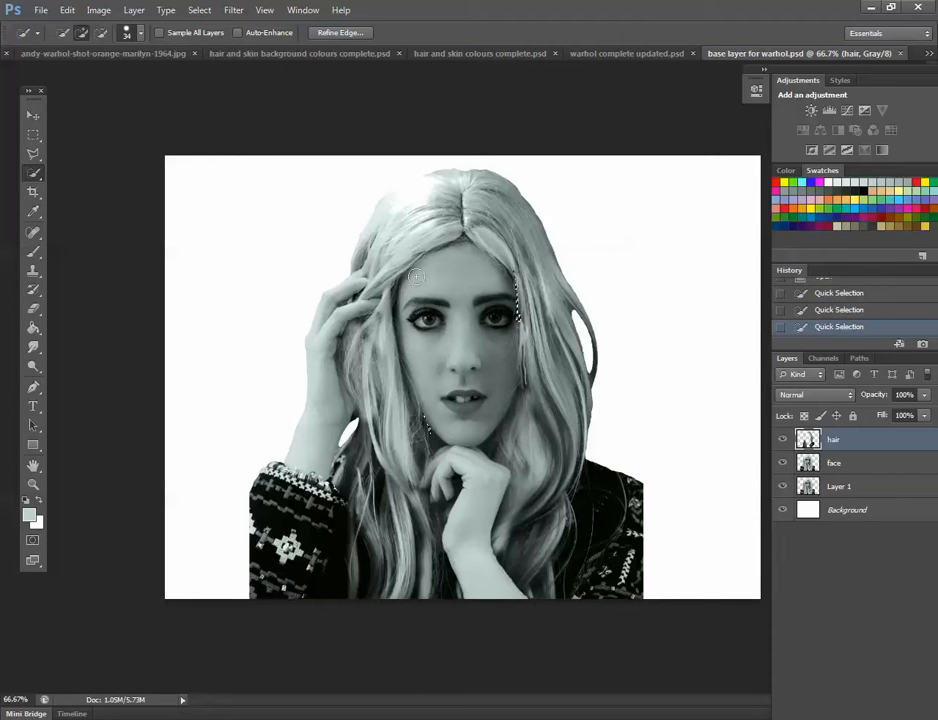
key("ctrl+d")
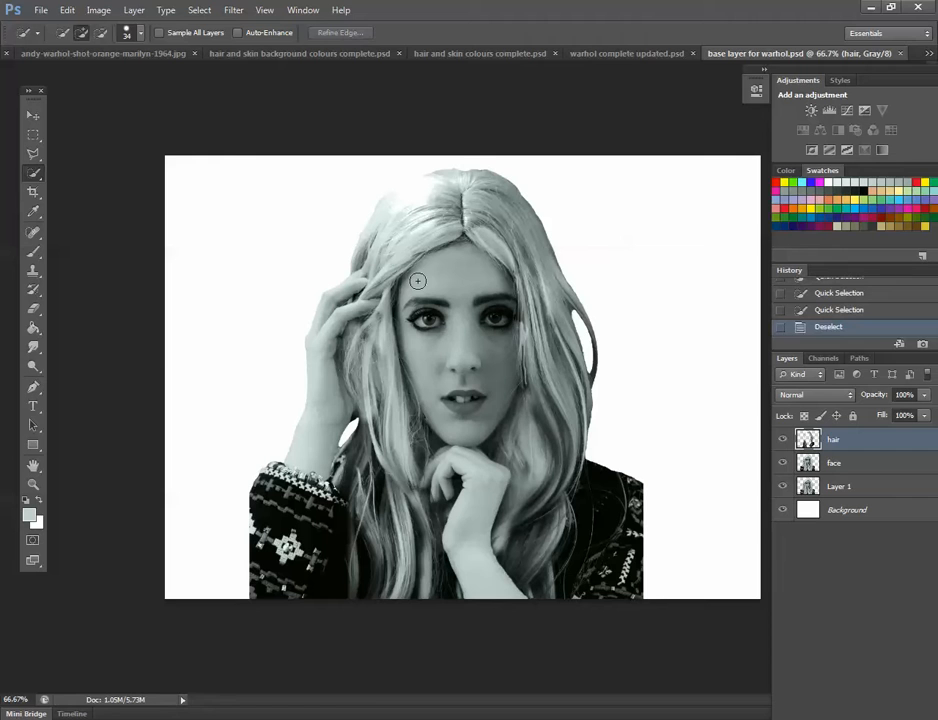
Preview a Levels midtone of 1.11 on the face layer and discard the adjustment.
left_click(850, 468)
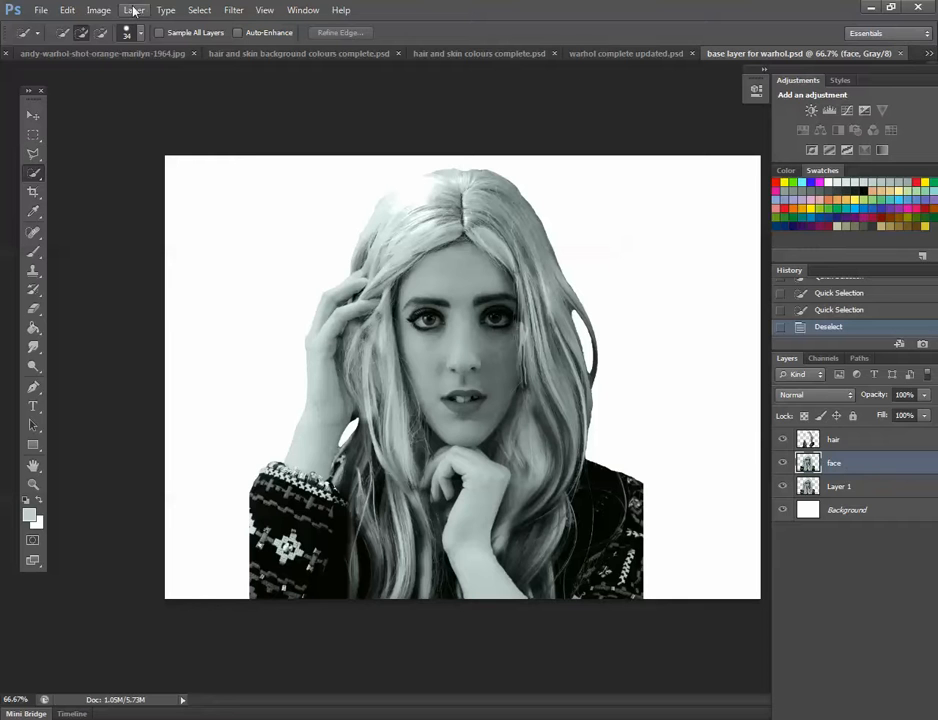
left_click(98, 10)
mouse_move(138, 56)
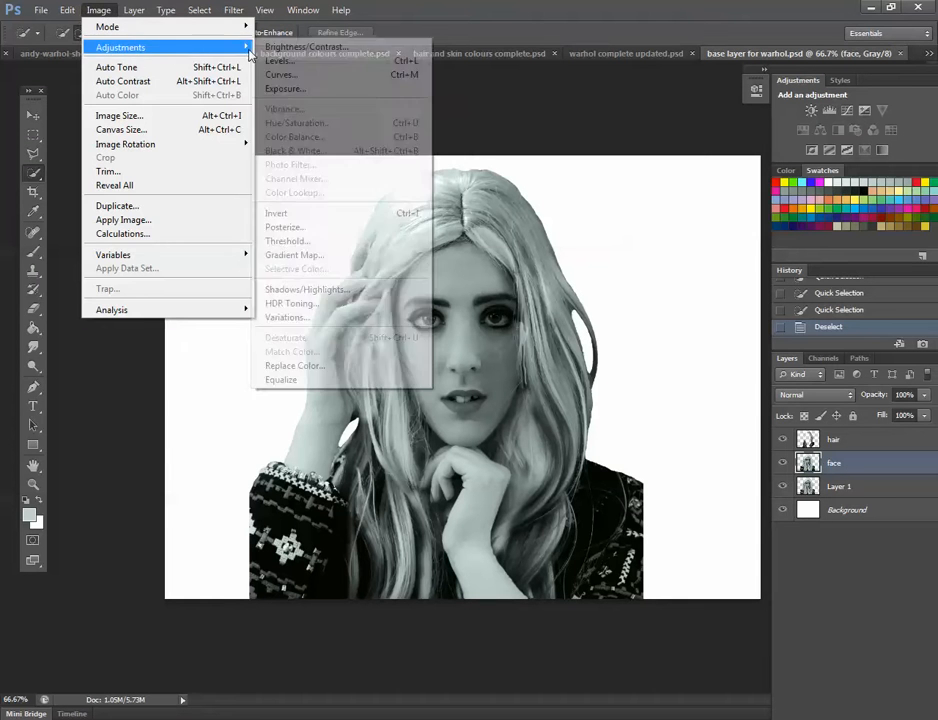
left_click(290, 60)
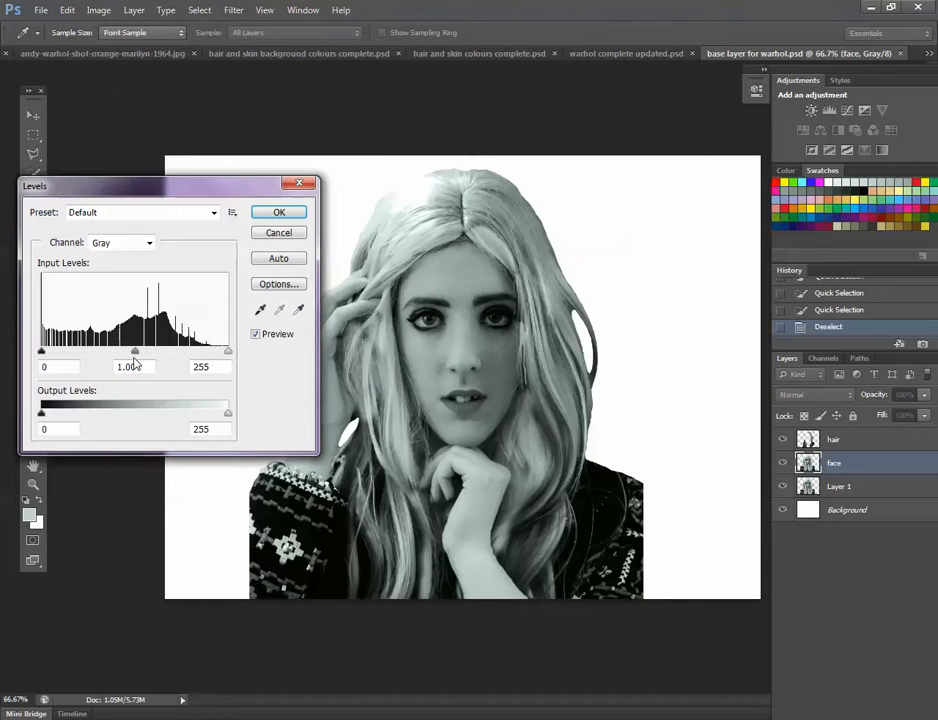
mouse_move(134, 351)
left_mouse_down()
mouse_move(170, 362)
mouse_move(115, 356)
mouse_move(127, 355)
left_mouse_up()
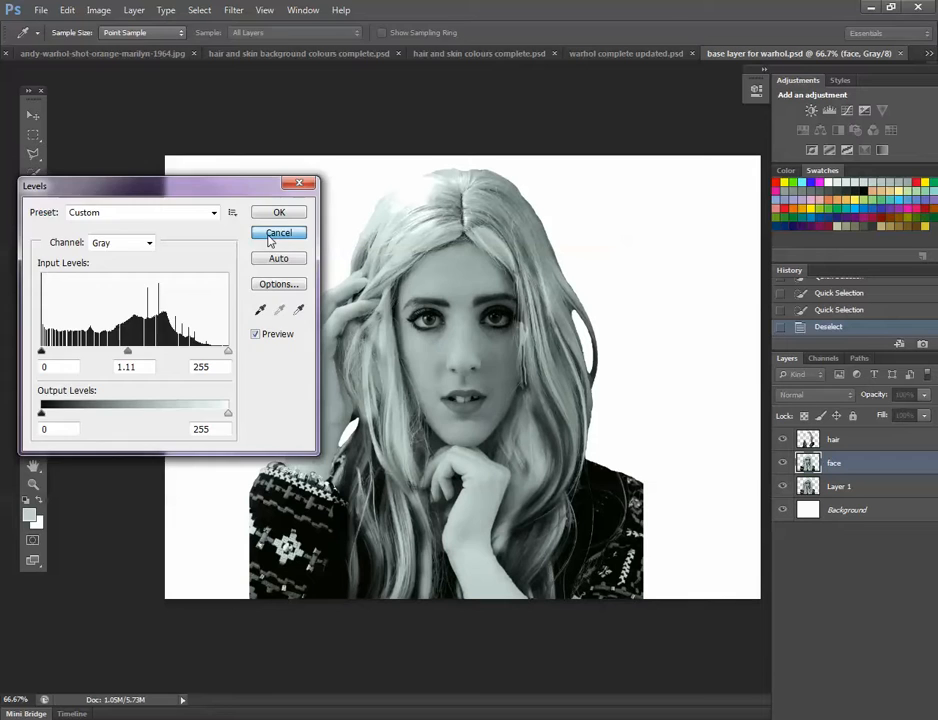
left_click(276, 235)
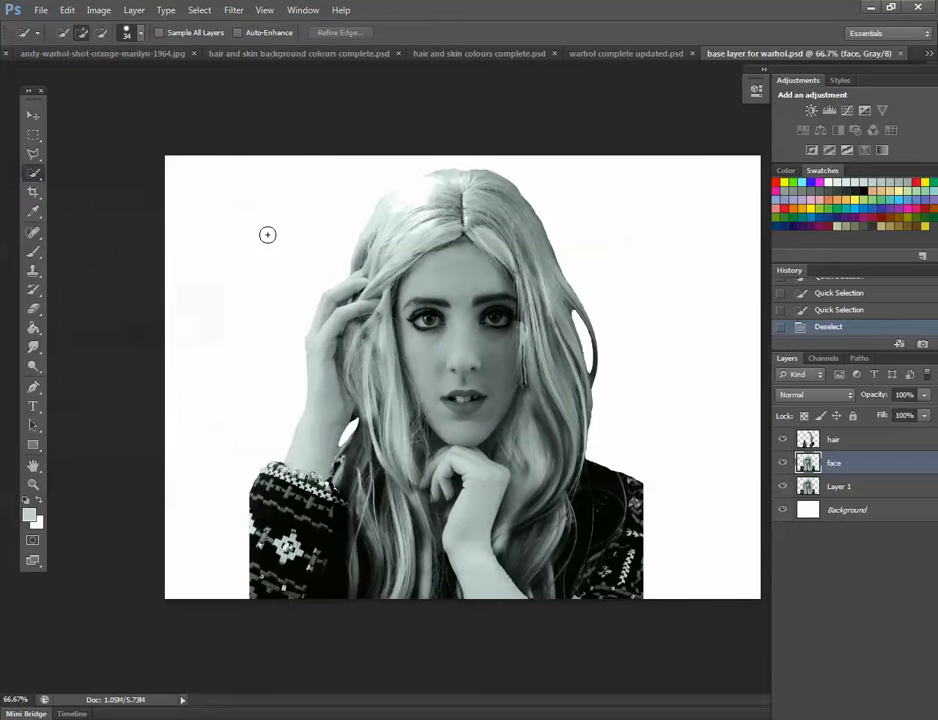
Preview a Levels midtone of 0.63 on the hair layer and discard the adjustment.
left_click(851, 441)
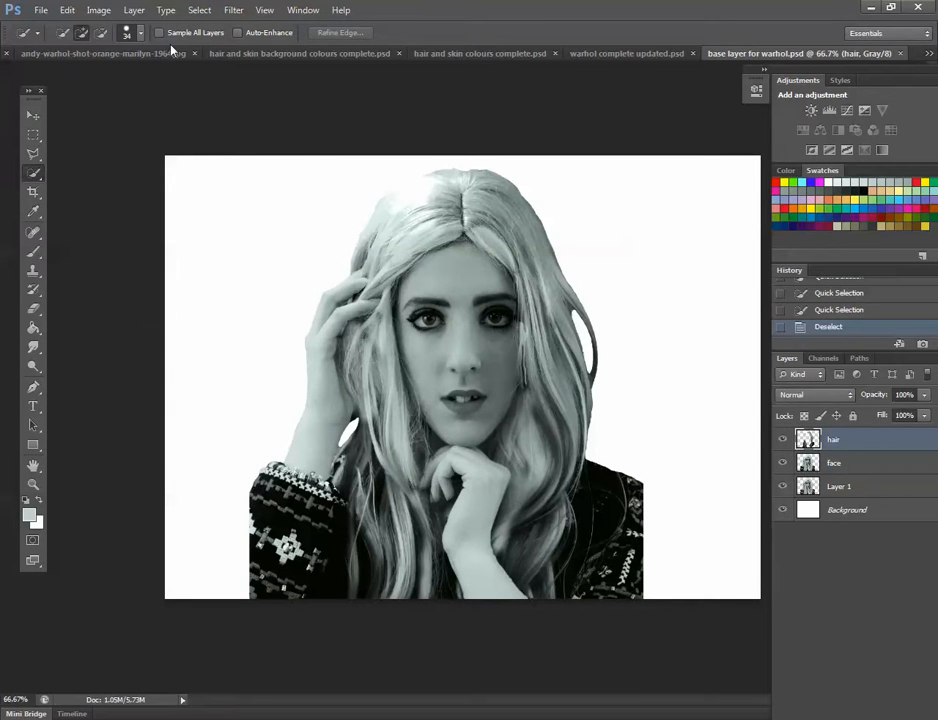
left_click(99, 10)
mouse_move(115, 48)
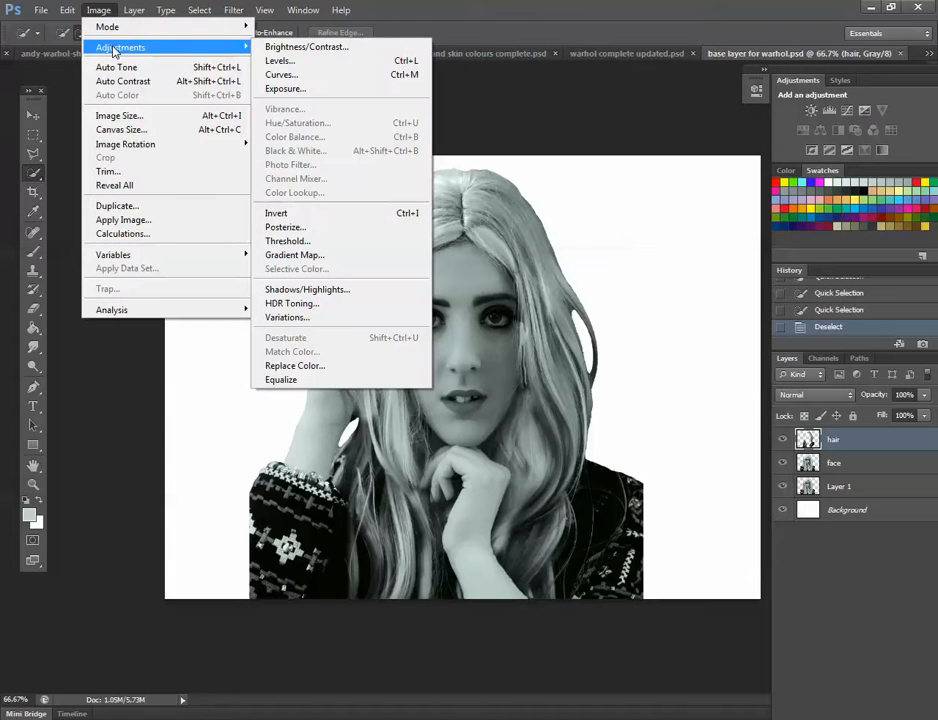
left_click(278, 61)
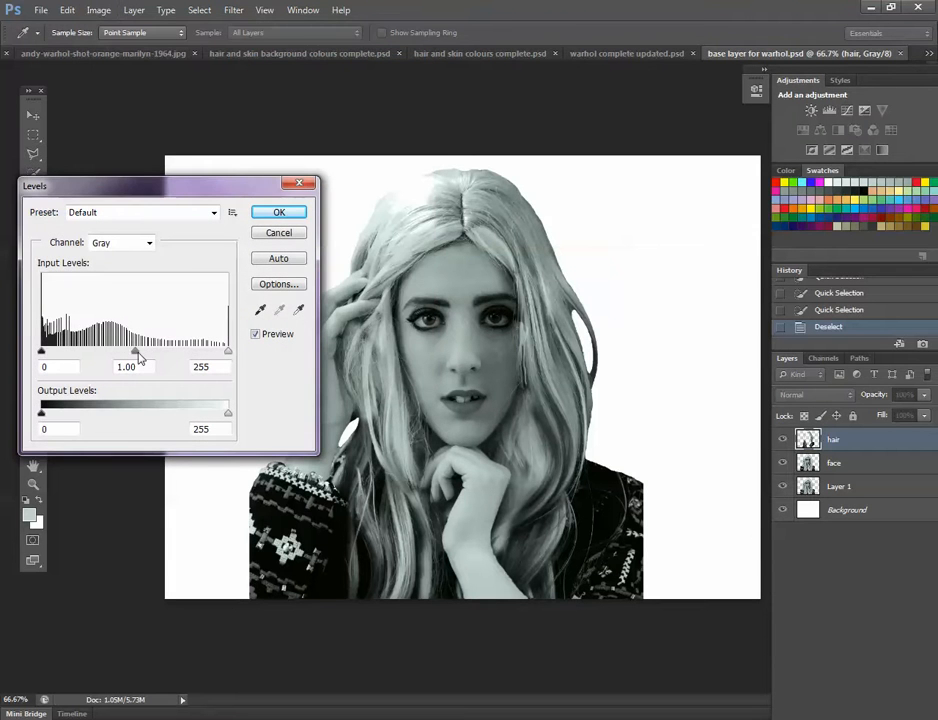
left_click_drag(139, 356, 162, 350)
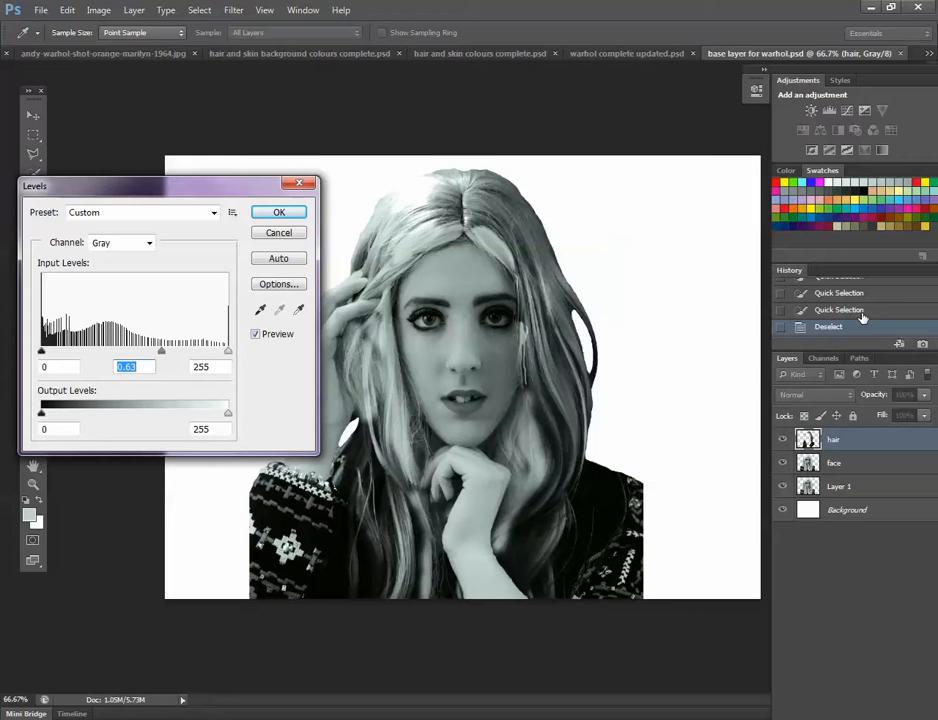
left_click(272, 233)
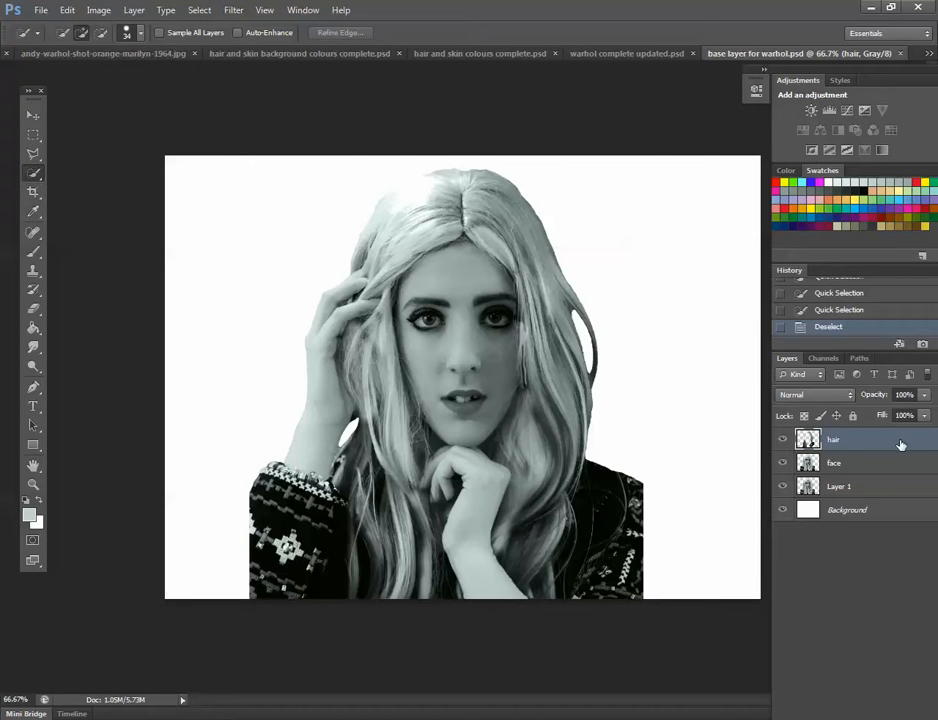
Try erasing a strand of hair on the hair layer with a 17 px textured Eraser brush, and undo the stroke.
left_click(33, 231)
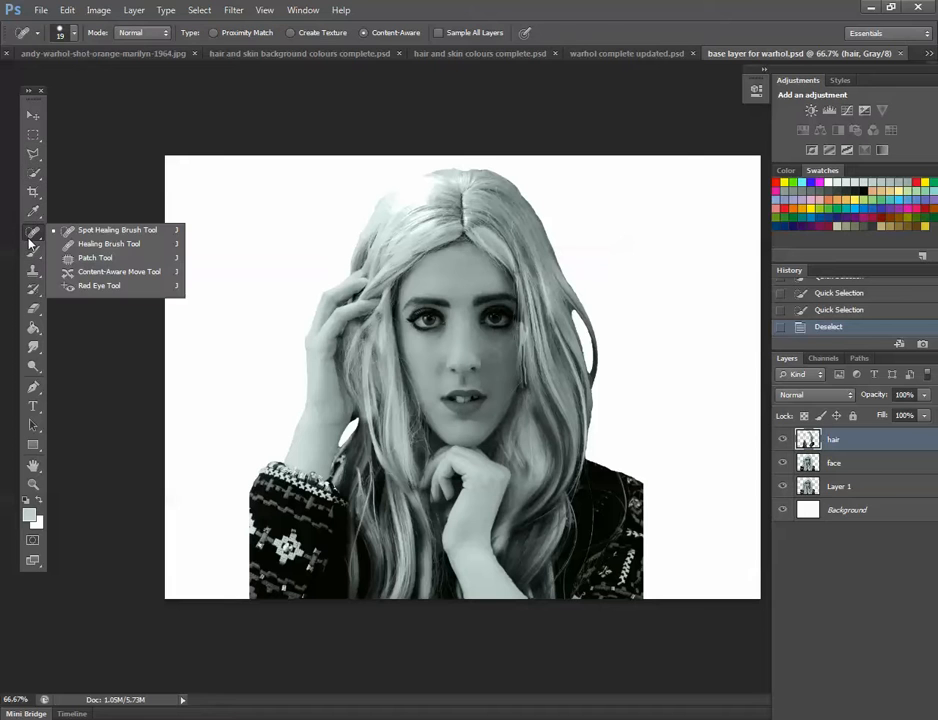
left_click(33, 308)
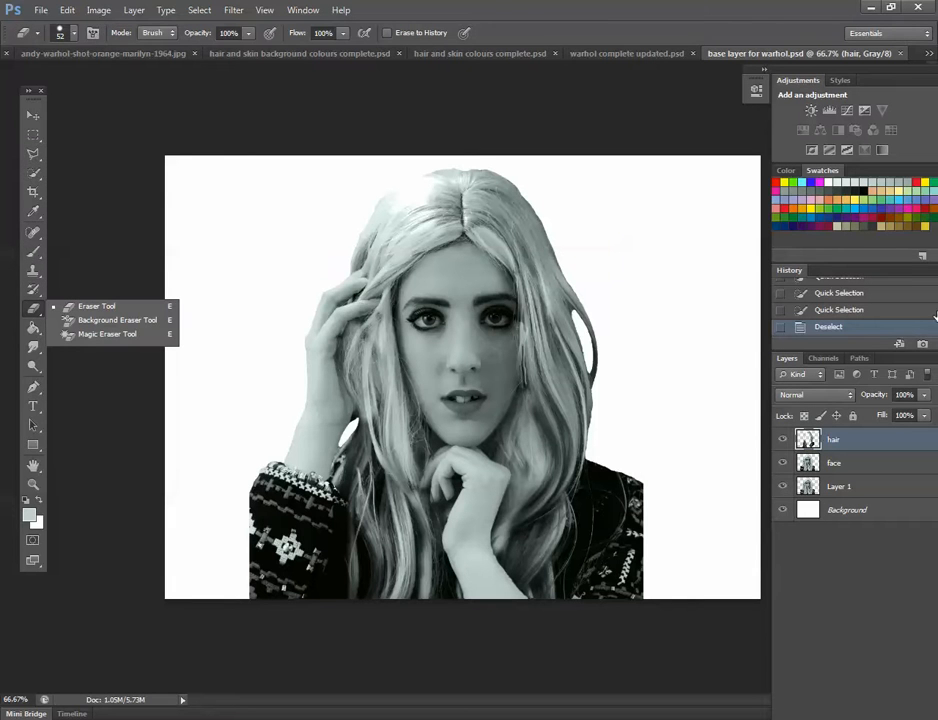
left_click(85, 311)
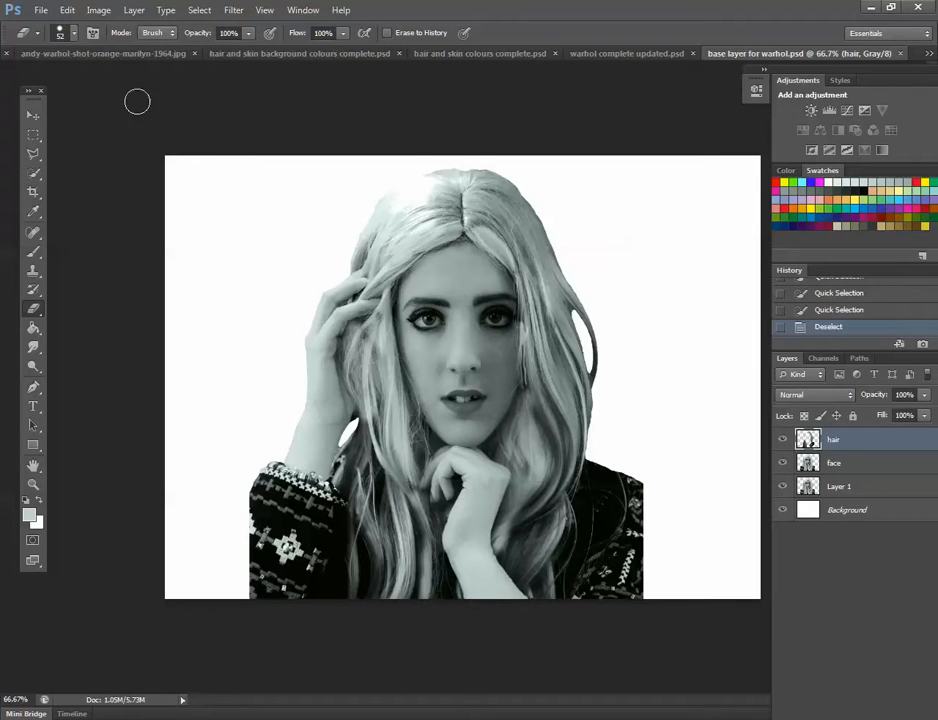
left_click(71, 36)
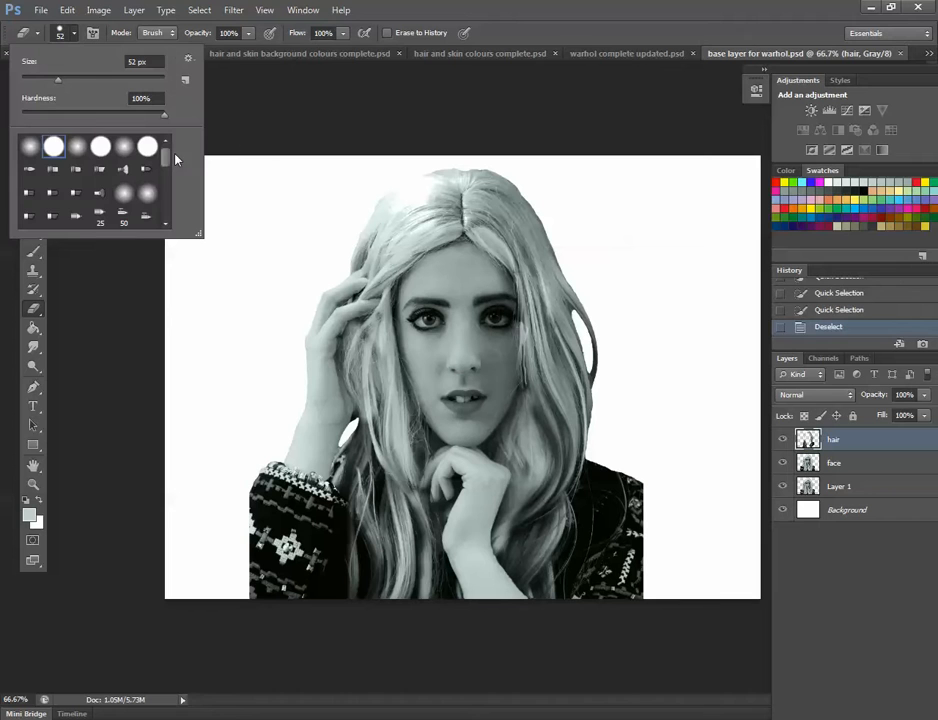
mouse_move(166, 156)
left_mouse_down()
mouse_move(173, 196)
mouse_move(167, 188)
left_mouse_up()
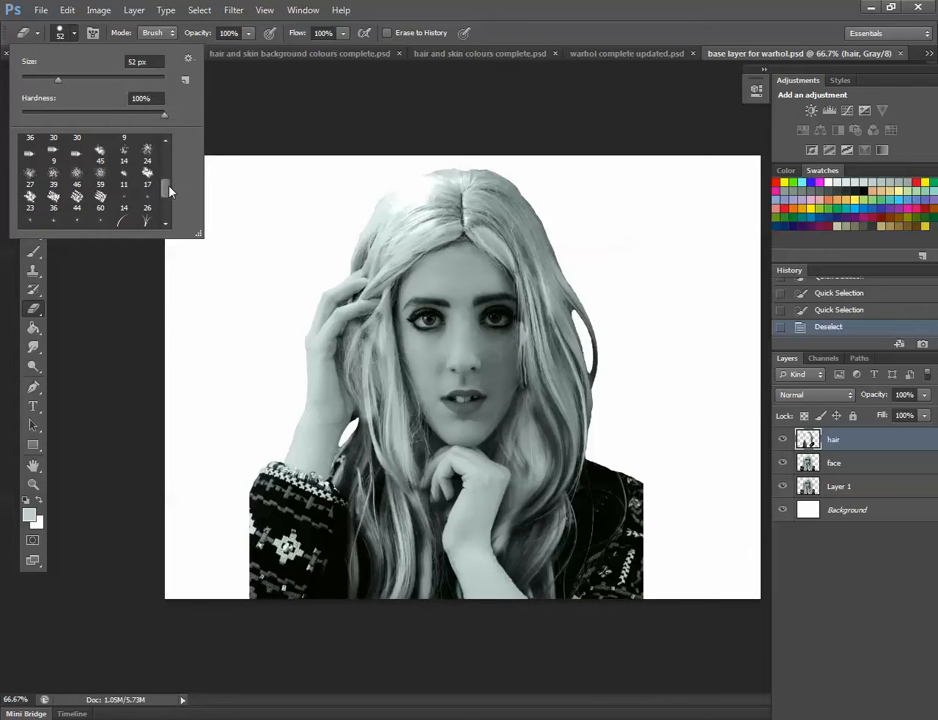
left_click(148, 176)
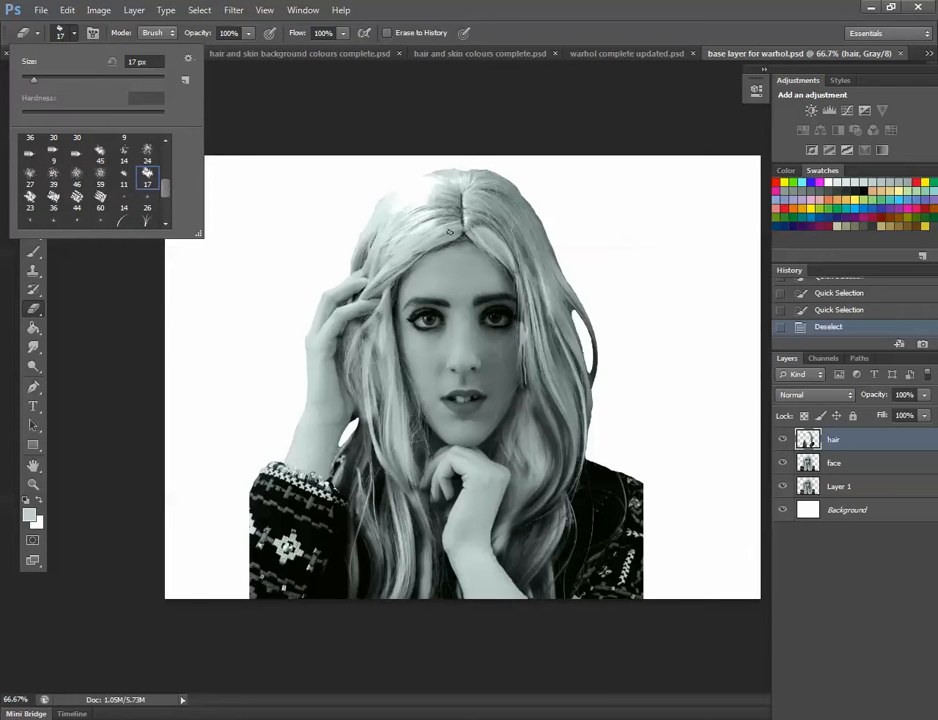
mouse_move(480, 206)
left_mouse_down()
mouse_move(553, 307)
mouse_move(553, 339)
left_mouse_up()
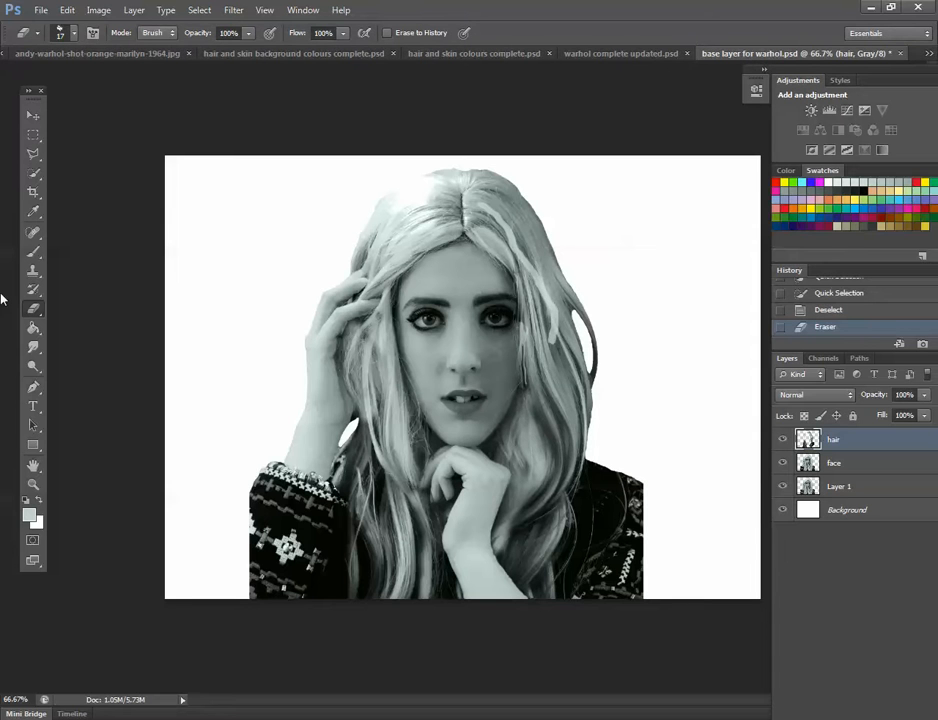
key("ctrl+z")
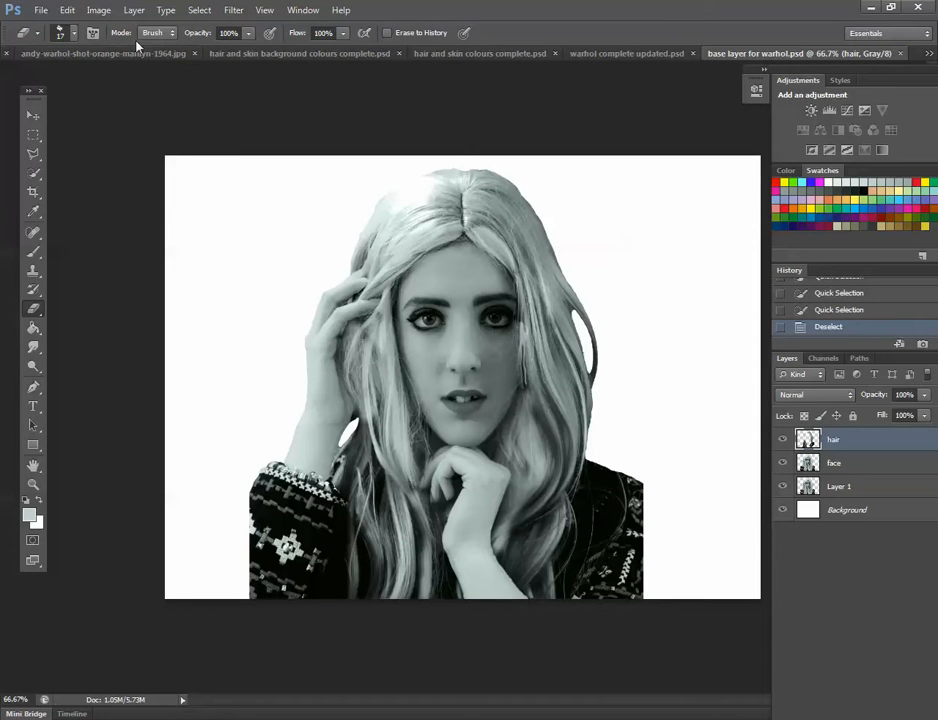
Try the 59 px spatter-style Eraser brush on the hair layer, dabbing around the hairline and the long hair beside the face.
left_click(74, 34)
left_click(100, 174)
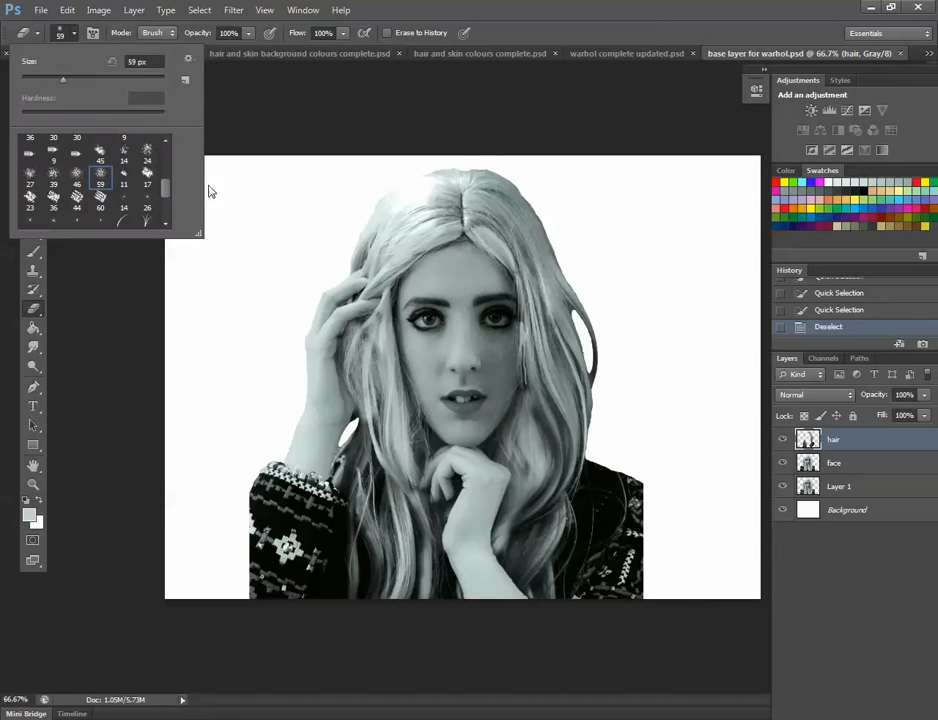
left_click(423, 267)
left_click_drag(410, 277, 430, 265)
left_click_drag(429, 264, 406, 263)
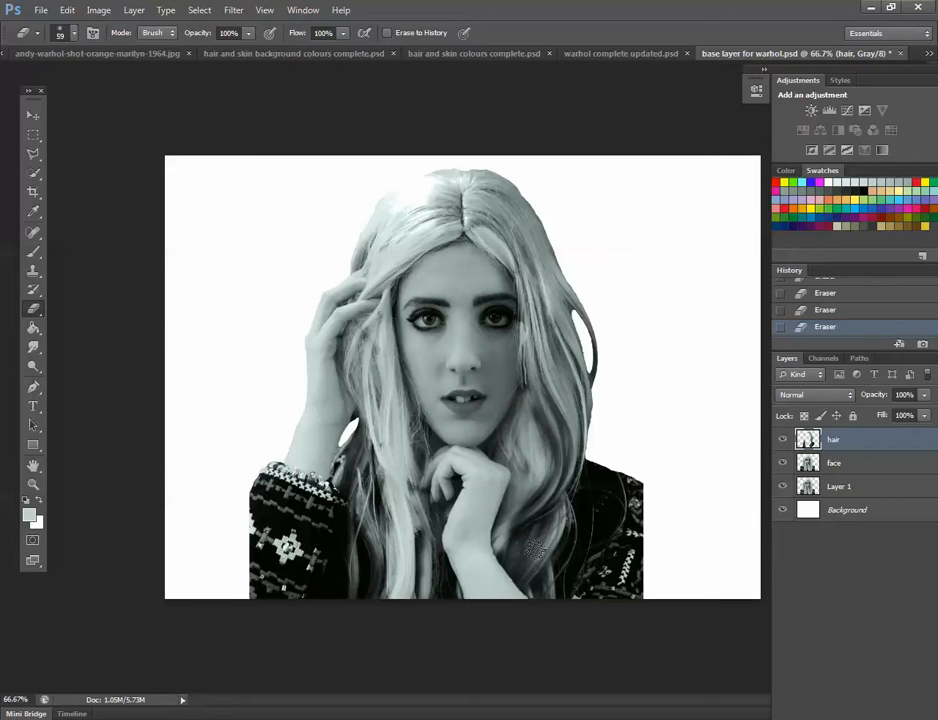
left_click(562, 378)
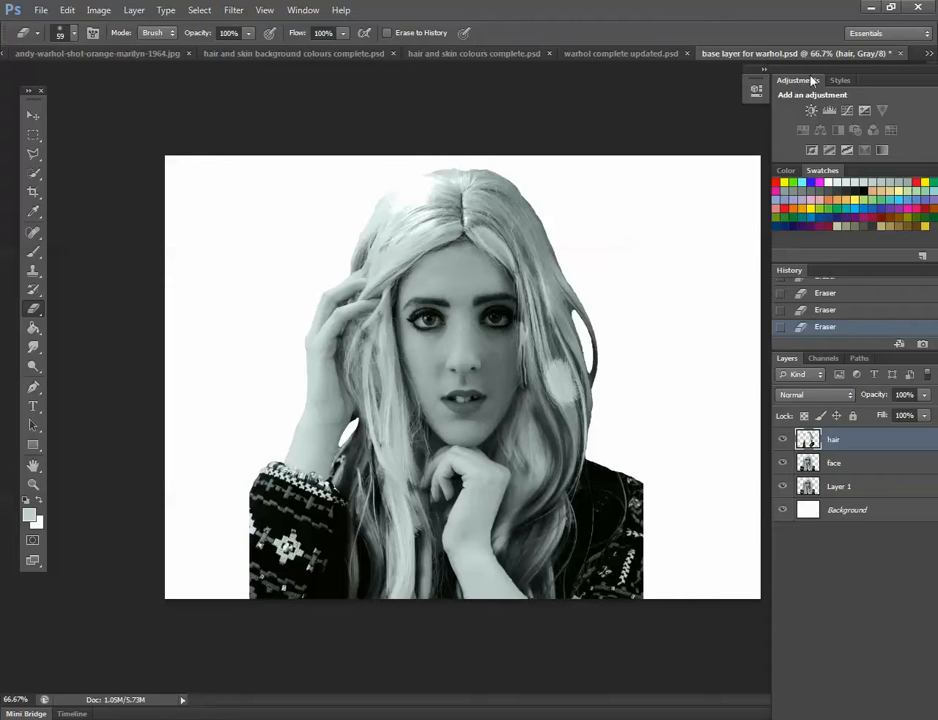
Close base layer for warhol.psd without saving and bring up hair and skin background colours complete.psd after viewing the other open images.
left_click(903, 54)
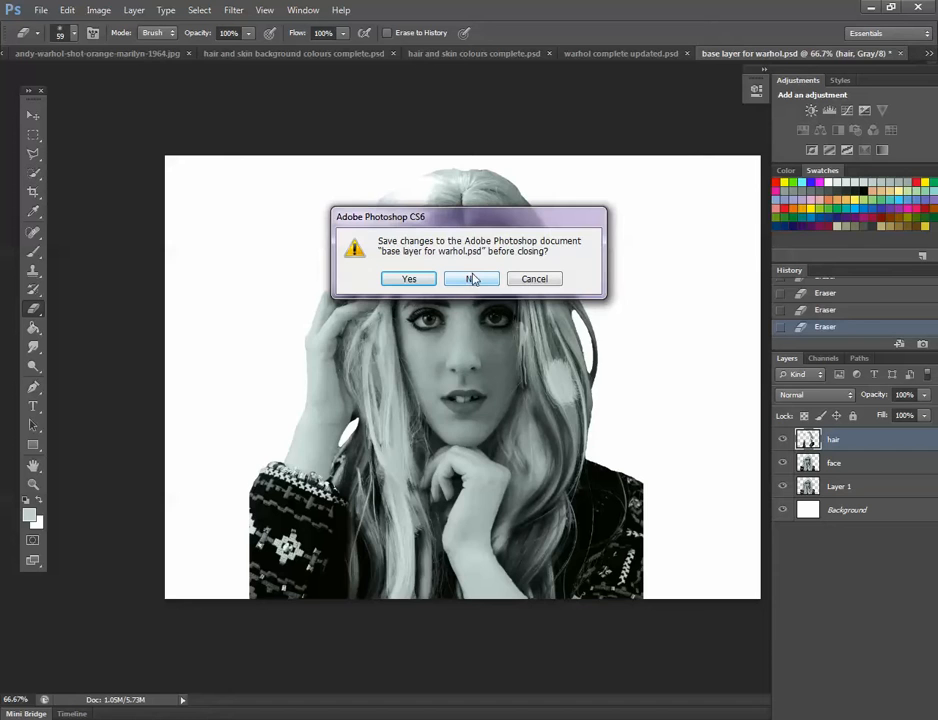
left_click(473, 279)
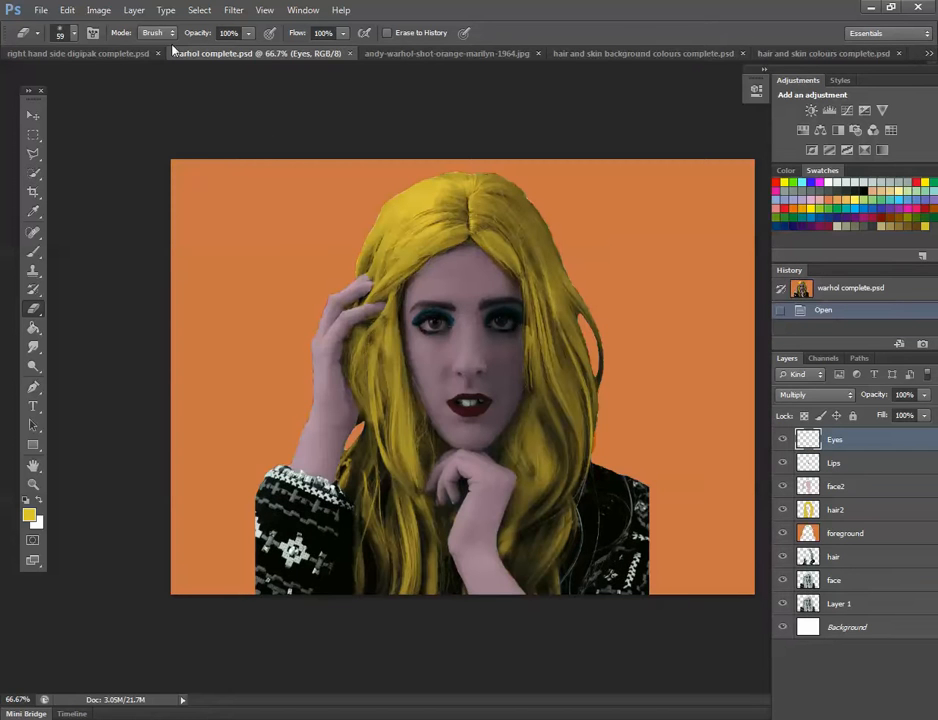
left_click(105, 53)
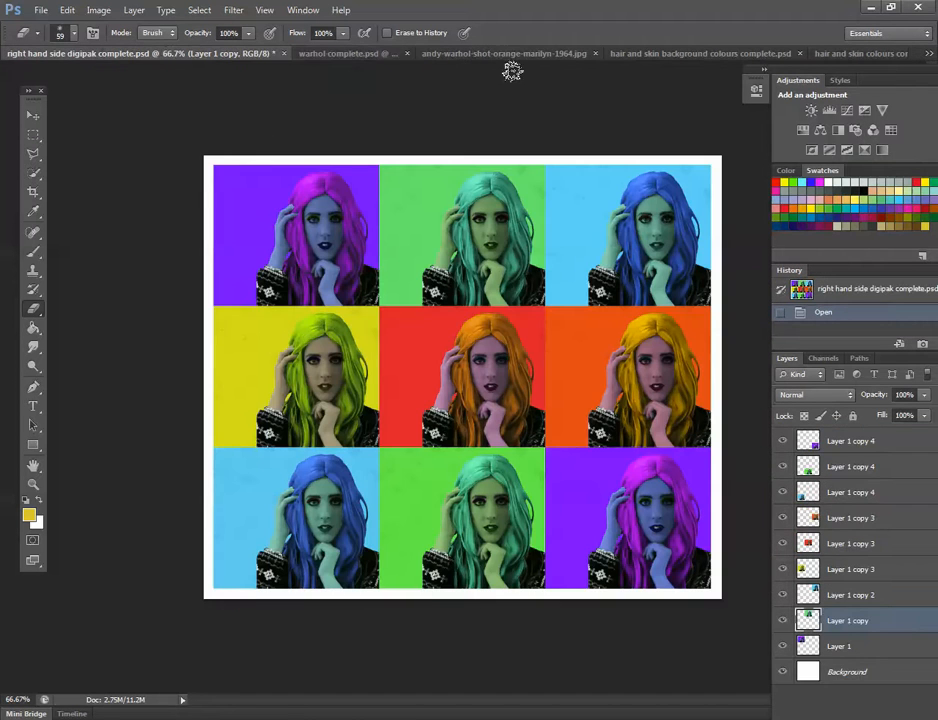
left_click(380, 54)
left_click(521, 55)
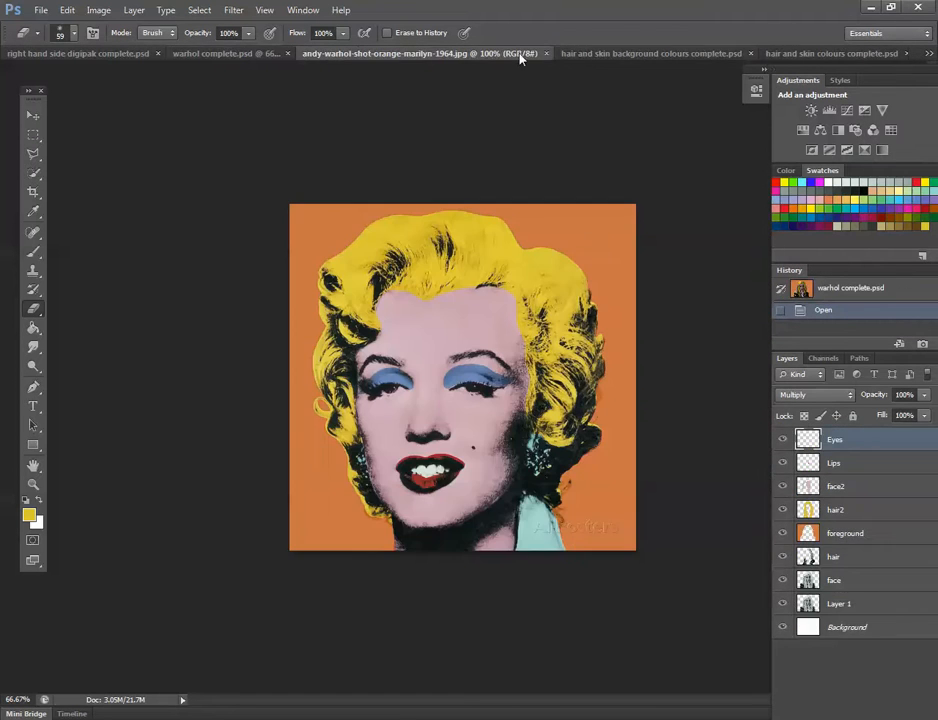
left_click(600, 54)
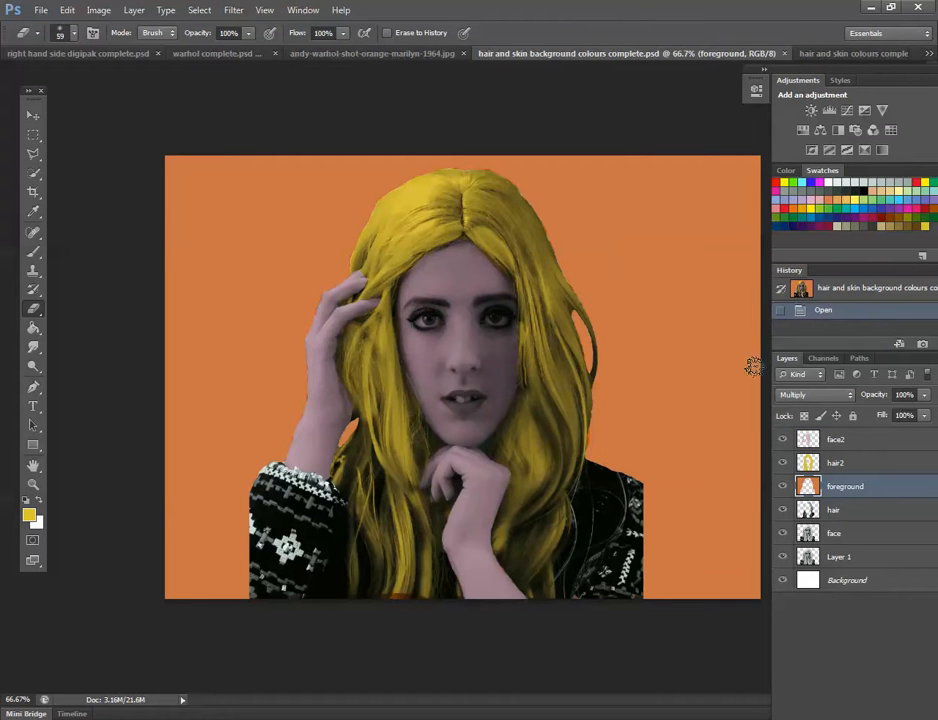
Hide the face2 and hair2 layers, leaving the orange foreground layer visible over the black-and-white portrait.
left_click(781, 487)
left_click(782, 463)
left_click(782, 440)
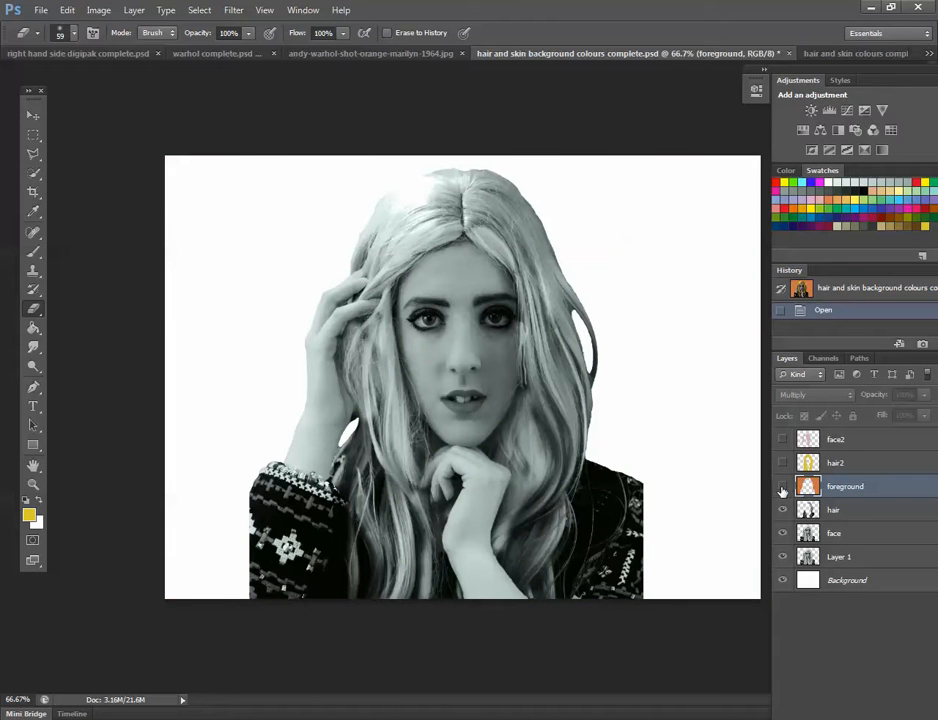
left_click(782, 487)
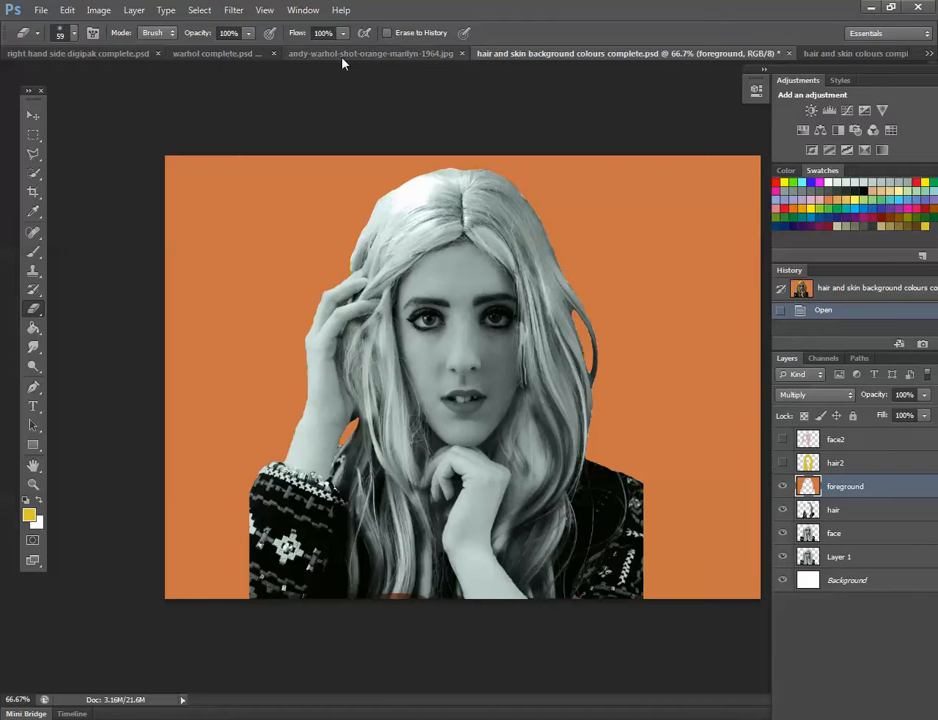
Sample the orange background of the Marilyn image with the Eyedropper and add colour d96743 to the swatches.
left_click(313, 55)
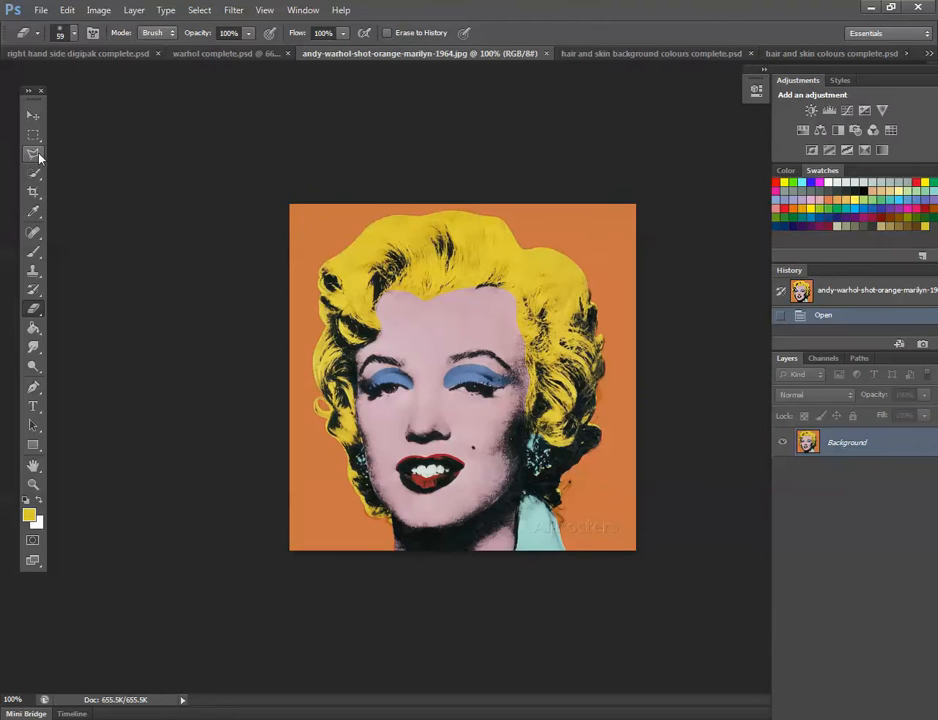
left_click(40, 211)
left_click(71, 212)
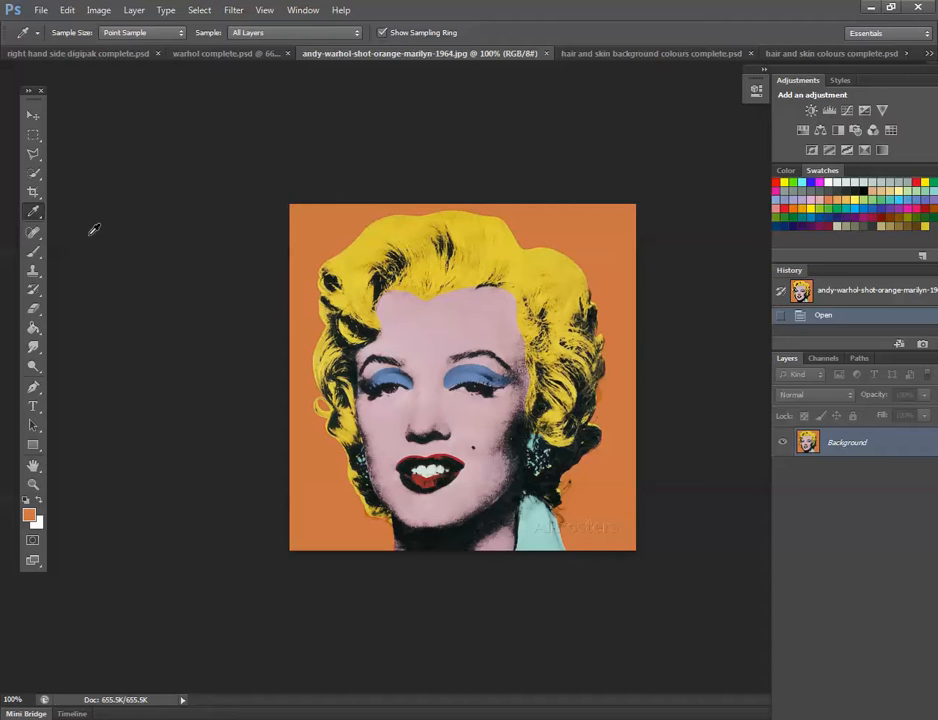
left_click(30, 515)
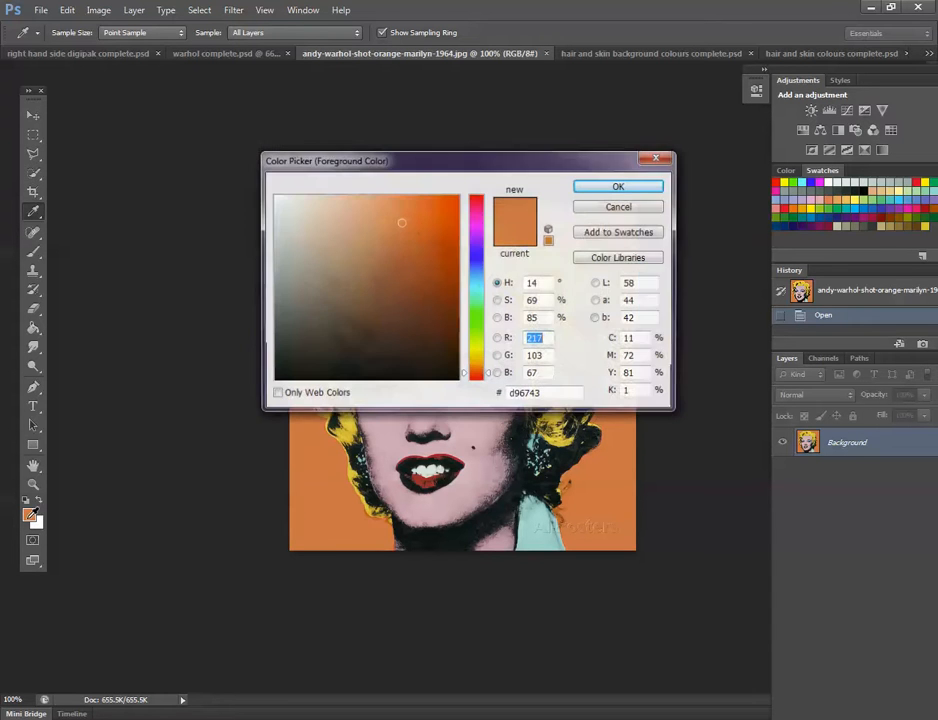
left_click(604, 234)
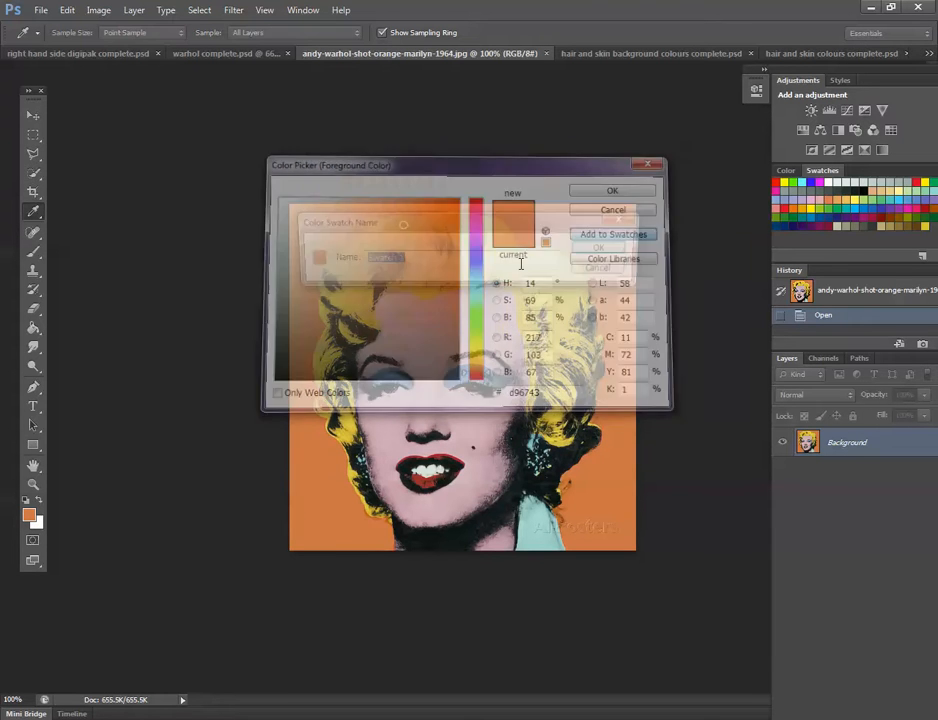
left_click(615, 249)
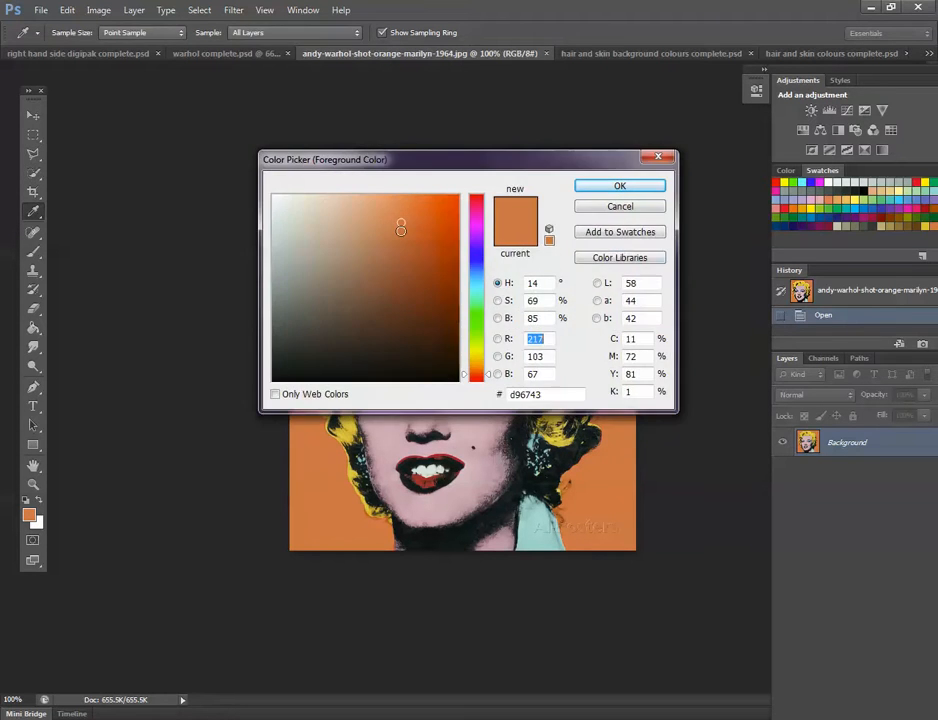
left_click(621, 207)
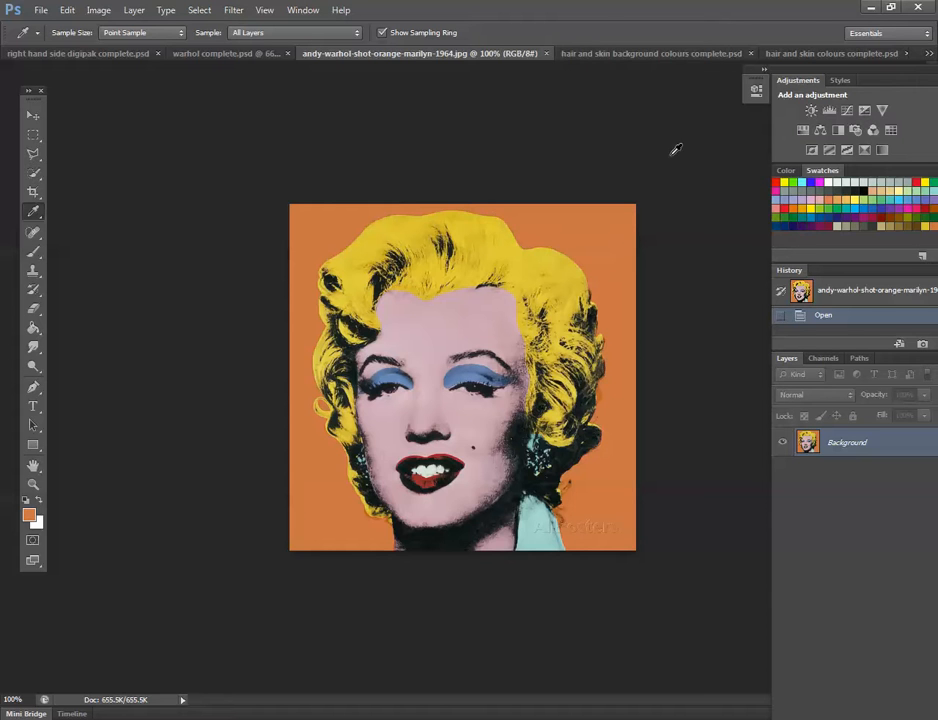
Fill the background area of the foreground layer in hair and skin background colours complete.psd with the sampled orange using the Paint Bucket.
left_click(820, 53)
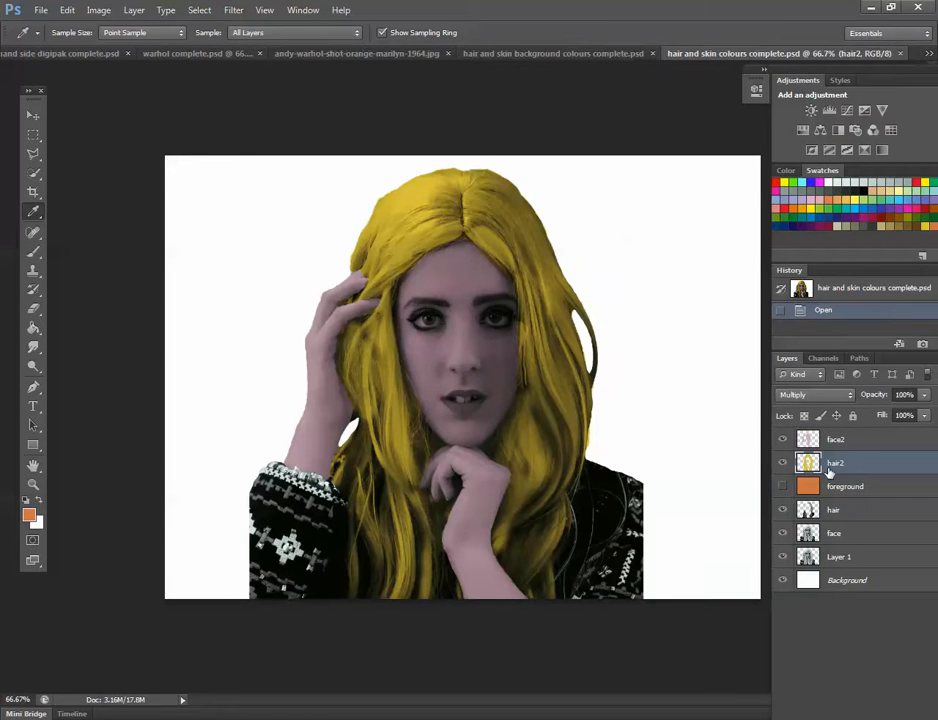
left_click(532, 54)
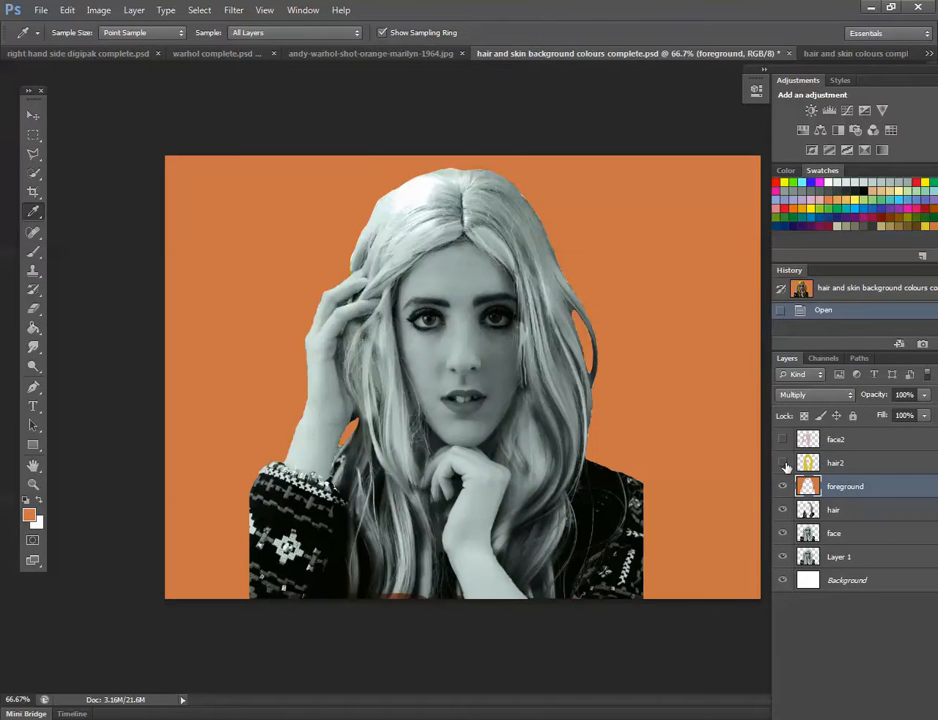
left_click(34, 331)
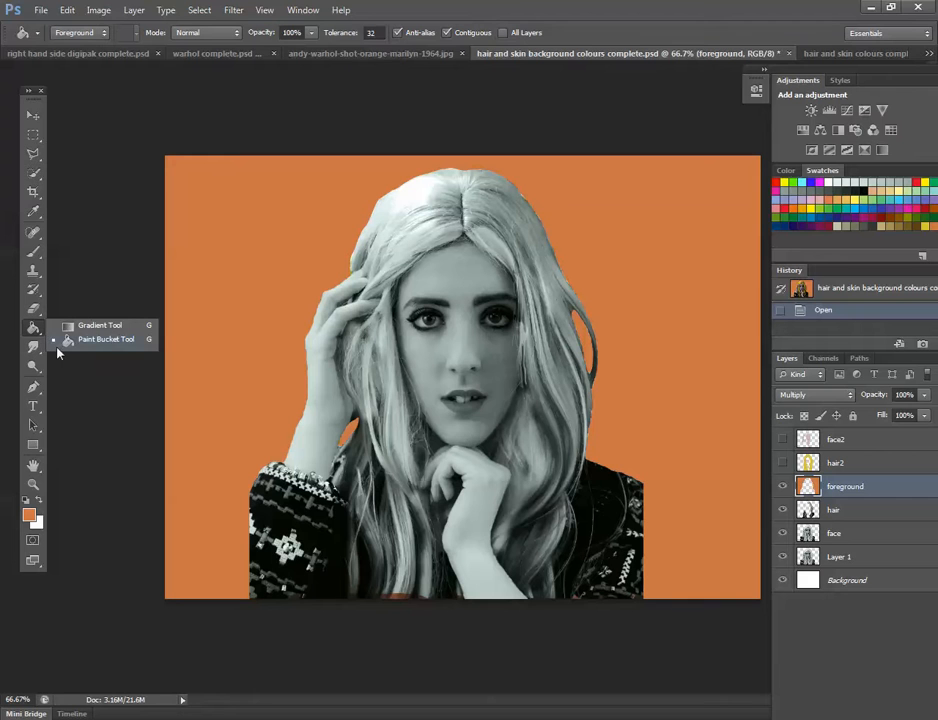
left_click(60, 342)
left_click(215, 239)
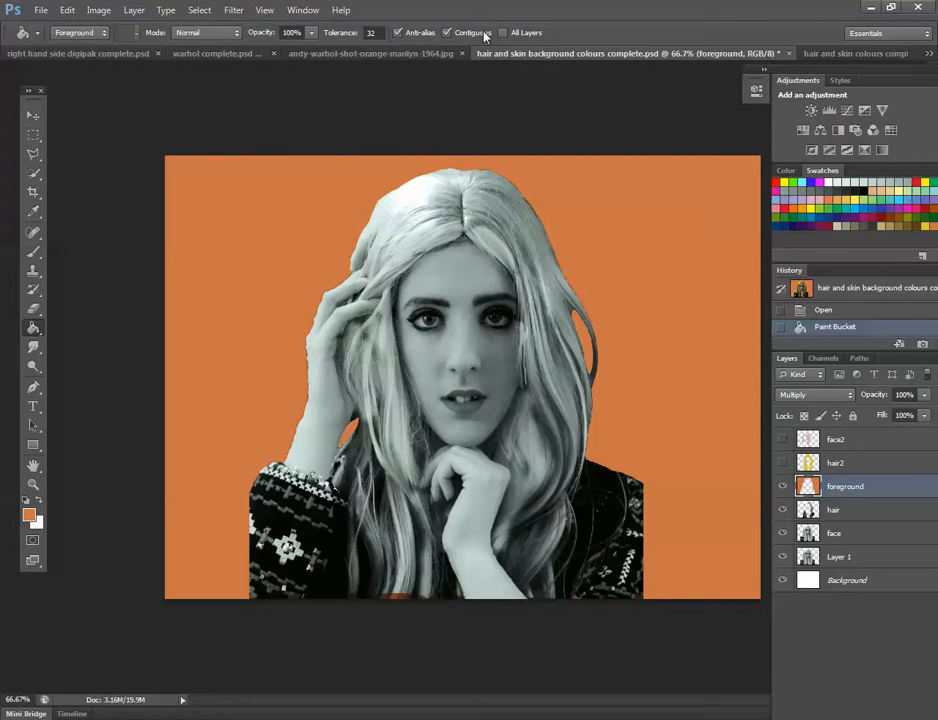
Check the Marilyn reference image, and select and show the hair2 layer in hair and skin background colours complete.psd.
left_click(354, 55)
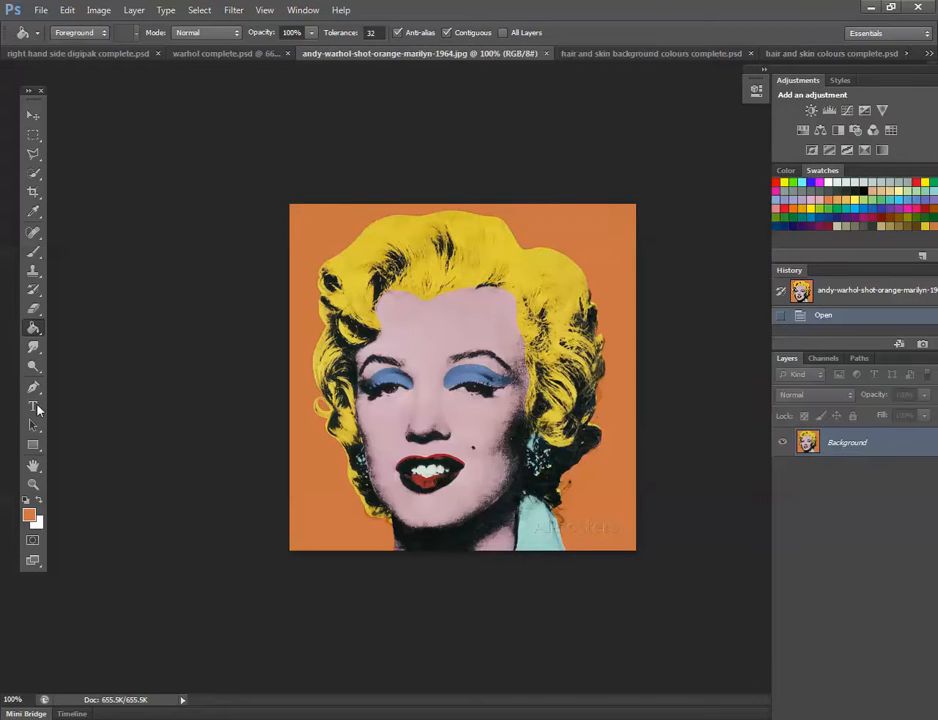
left_click(600, 54)
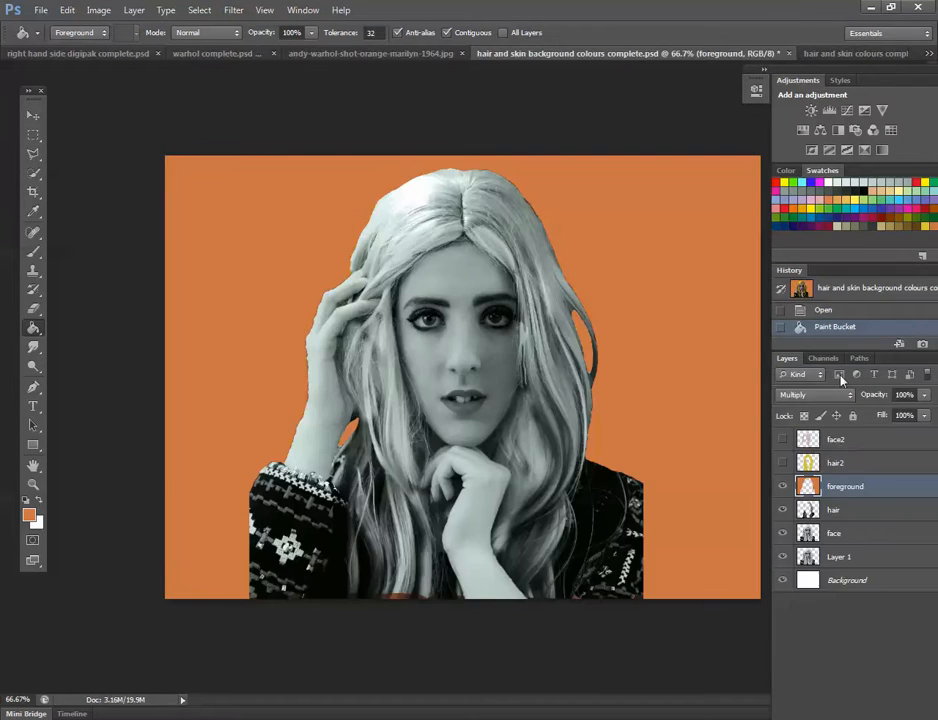
left_click(895, 463)
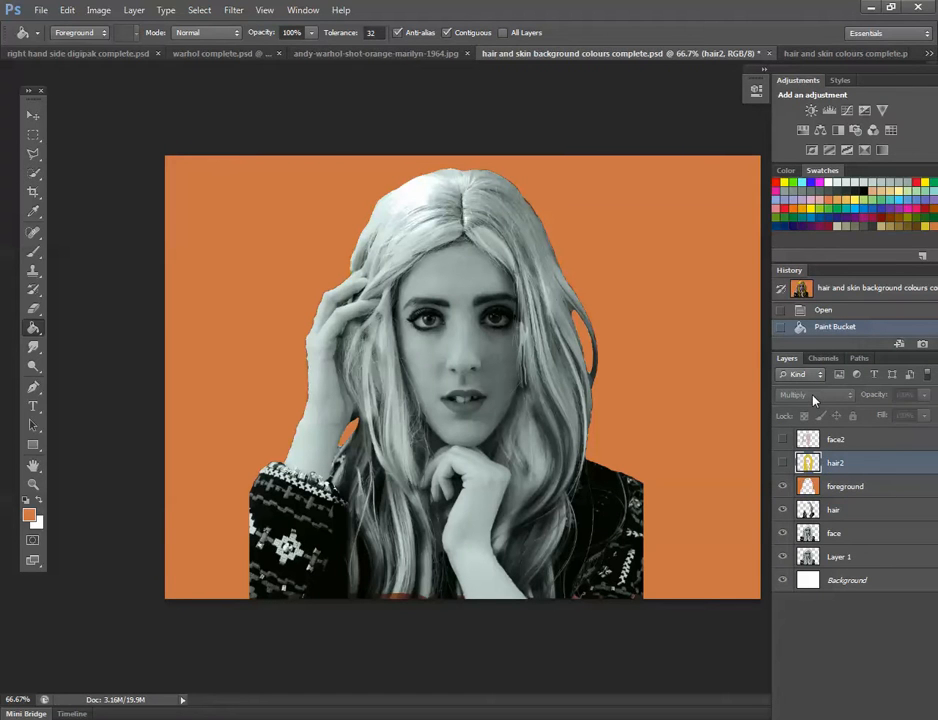
left_click(783, 463)
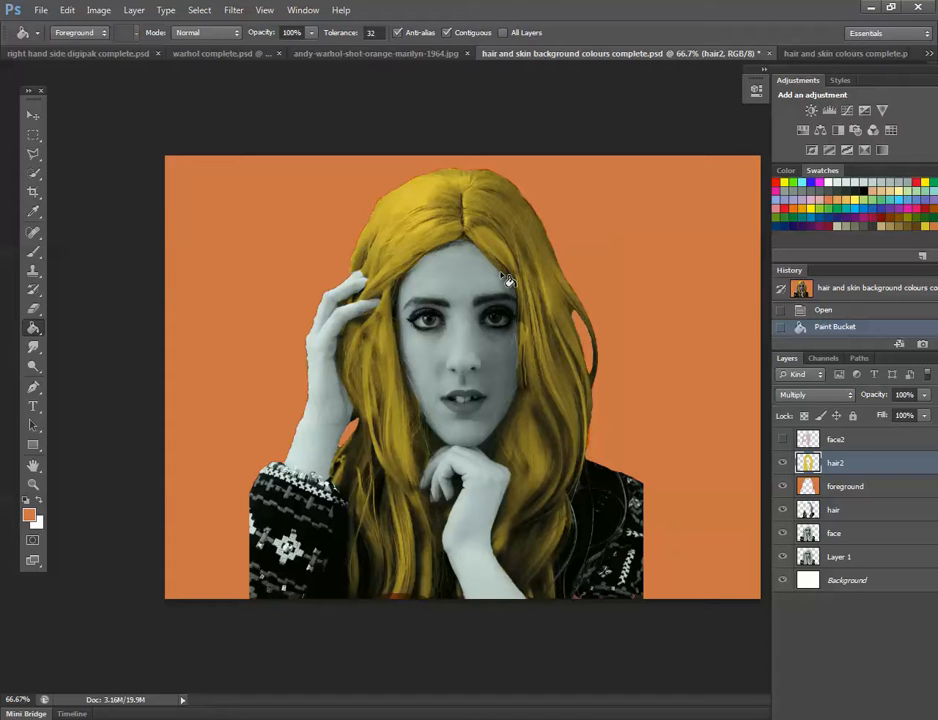
Try the Normal blend mode on the hair2 layer and adjust its opacity, leaving it at 100%.
left_click(830, 394)
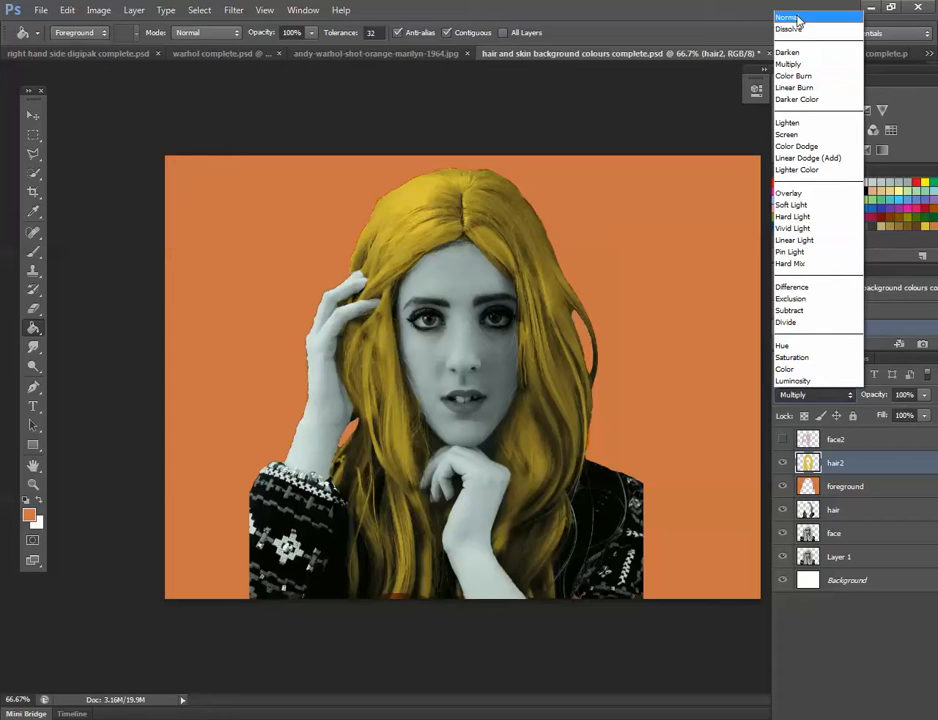
left_click(797, 18)
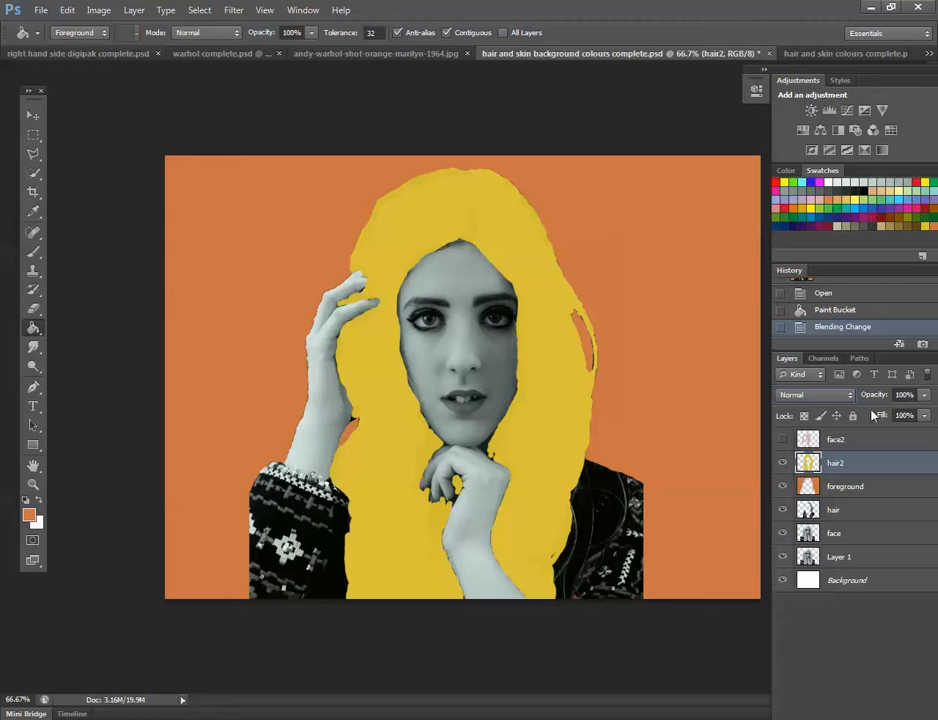
left_click(922, 400)
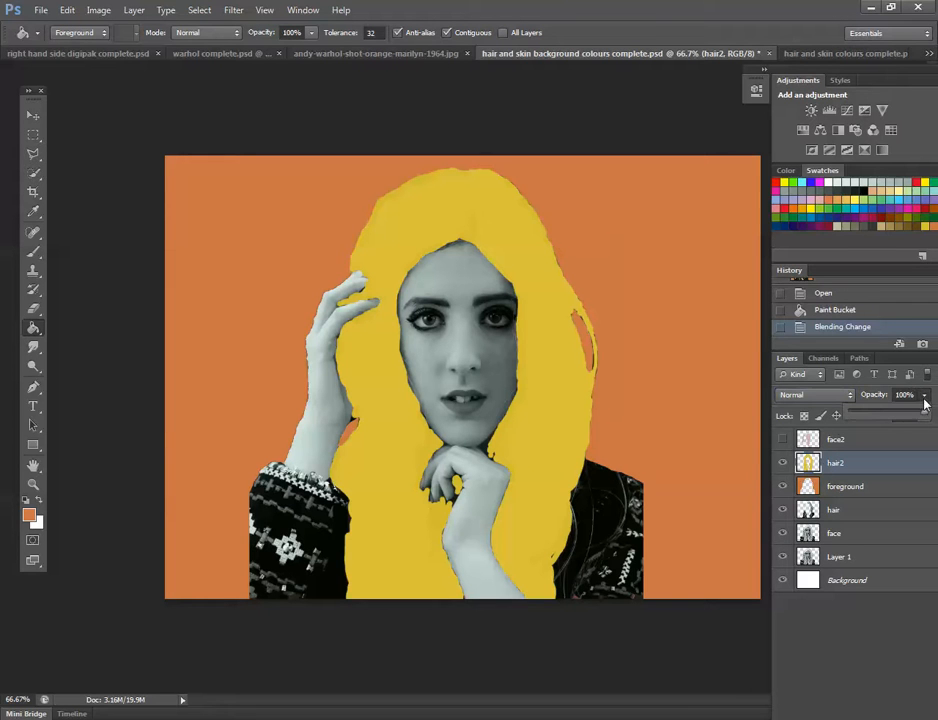
mouse_move(922, 421)
left_mouse_down()
mouse_move(838, 416)
mouse_move(878, 432)
mouse_move(936, 428)
left_mouse_up()
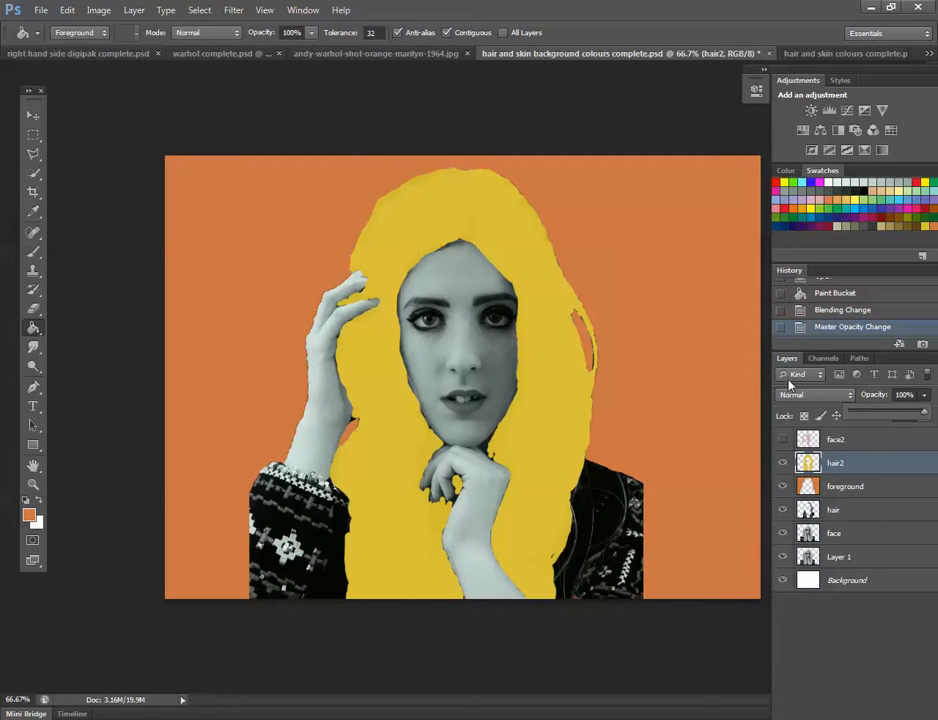
Try the Soft Light blend mode on the hair2 layer, and set it back to Multiply.
left_click(812, 395)
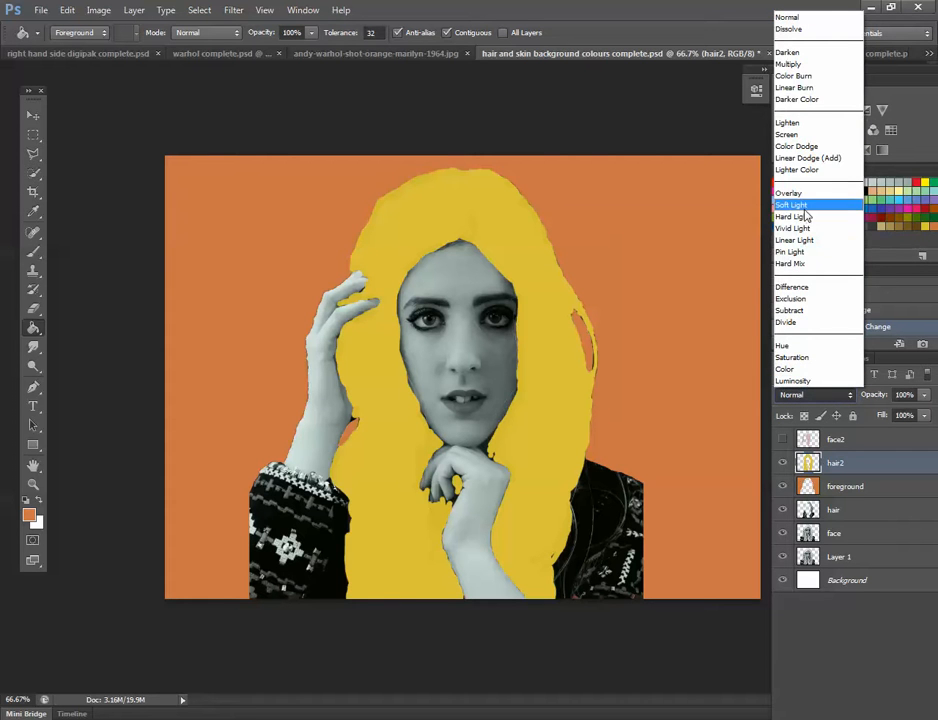
left_click(798, 204)
left_click(812, 395)
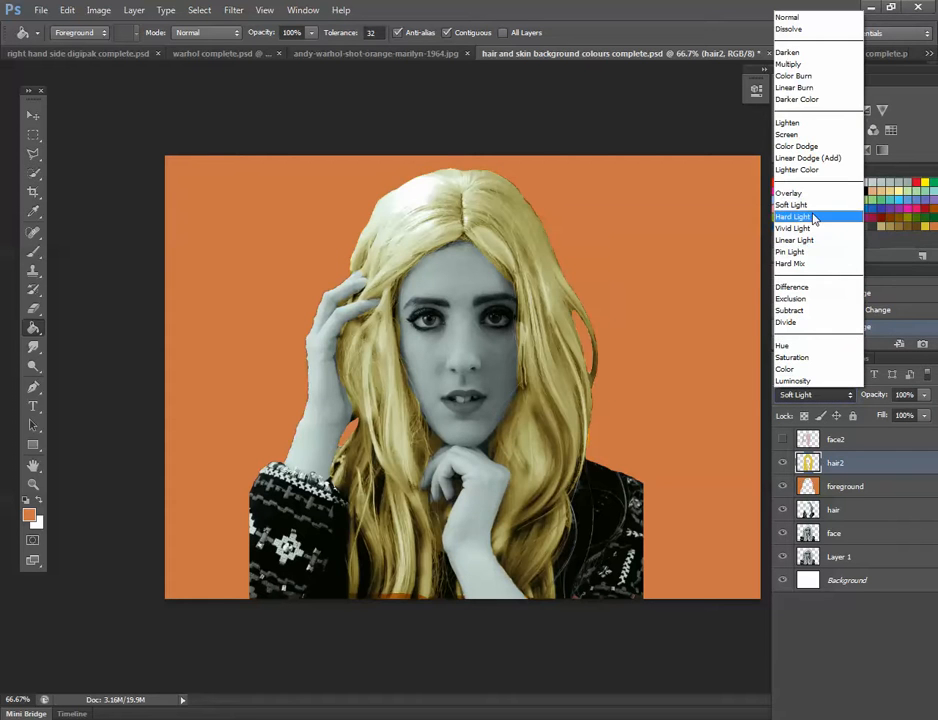
left_click(799, 66)
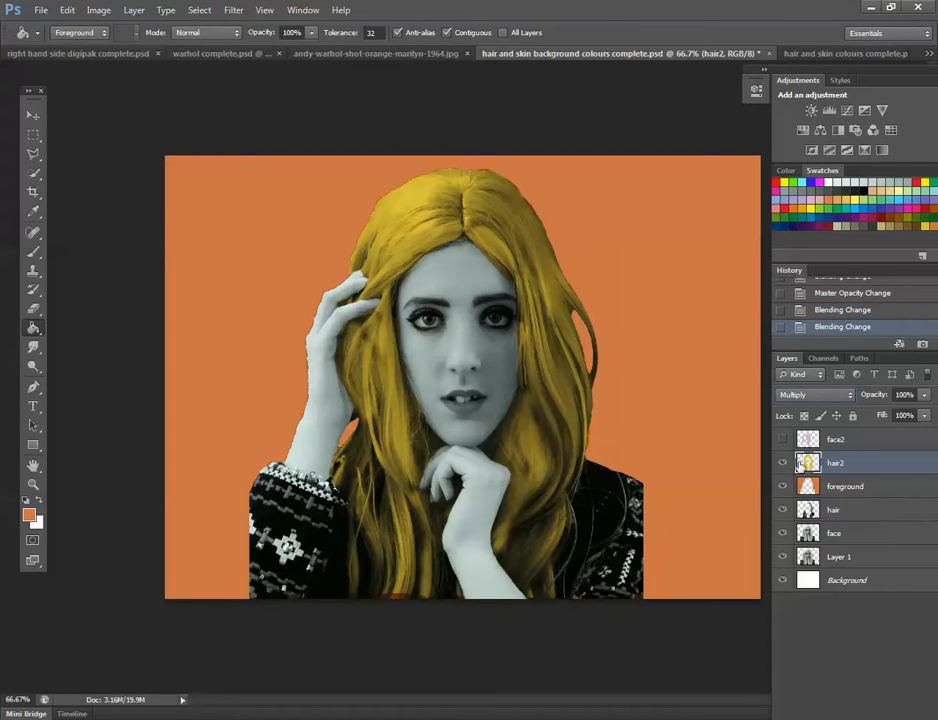
Select and show the face2 layer, and compare its skin colour with the Marilyn reference image.
left_click(843, 440)
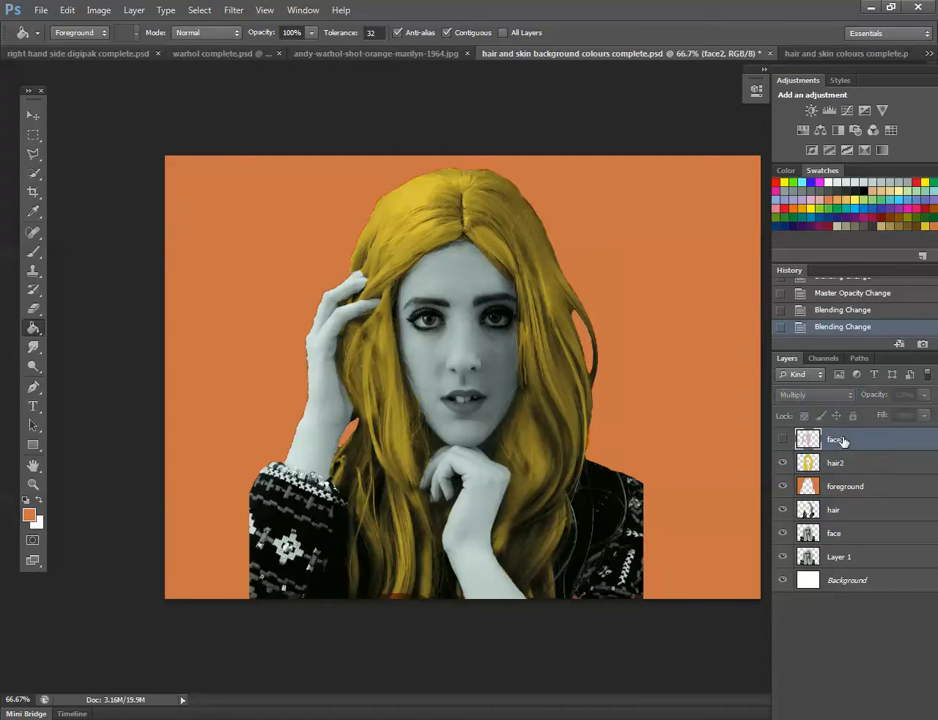
left_click(783, 440)
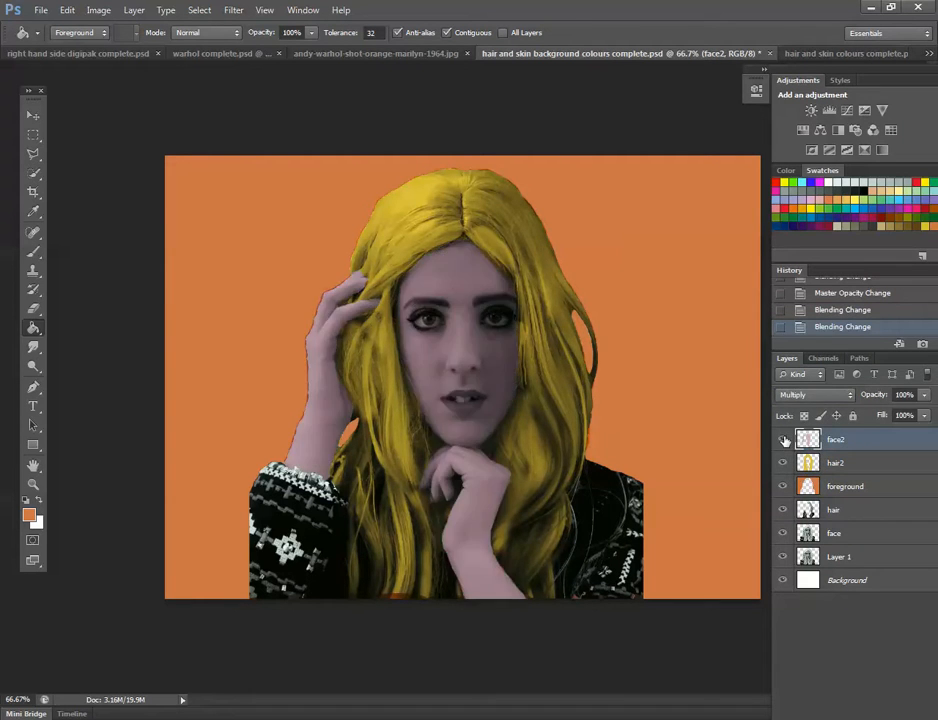
left_click(313, 54)
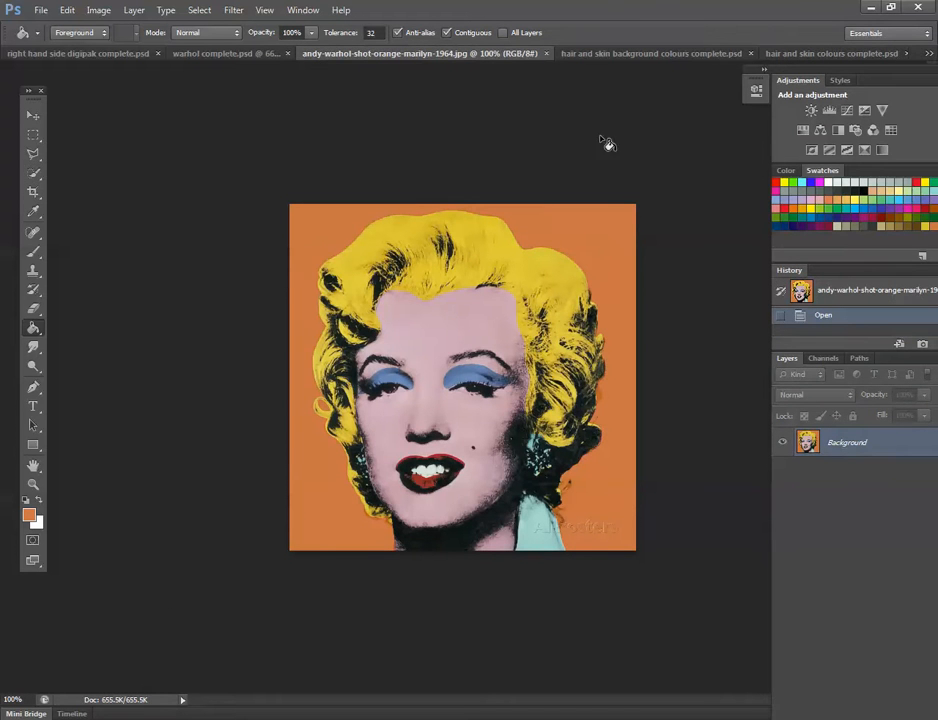
left_click(593, 58)
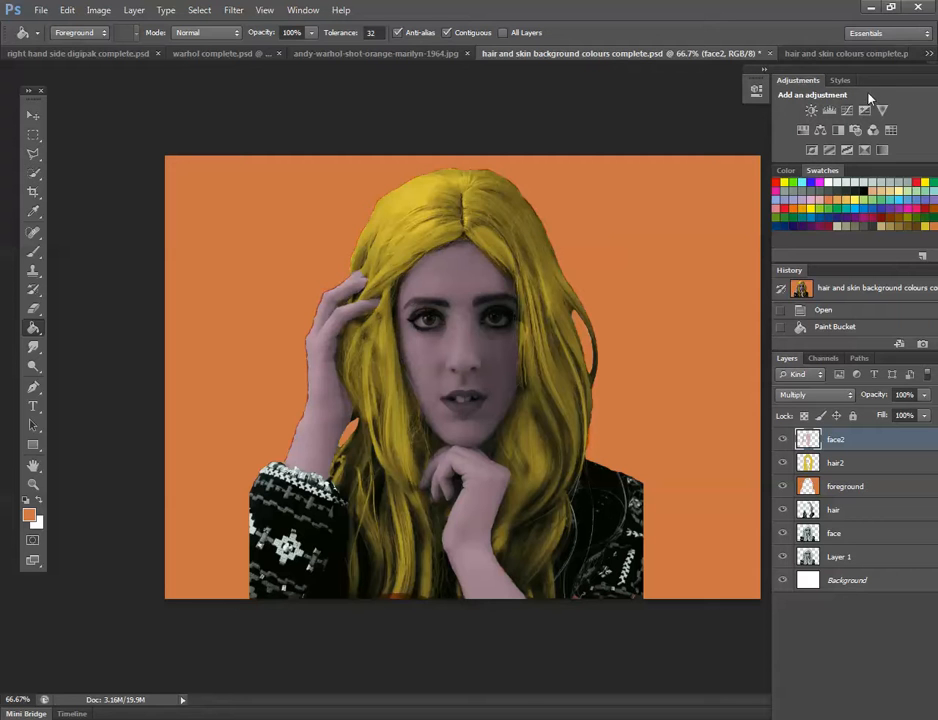
Close hair and skin background colours complete.psd without saving, and switch to warhol complete updated.psd with the Move tool active.
left_click(771, 56)
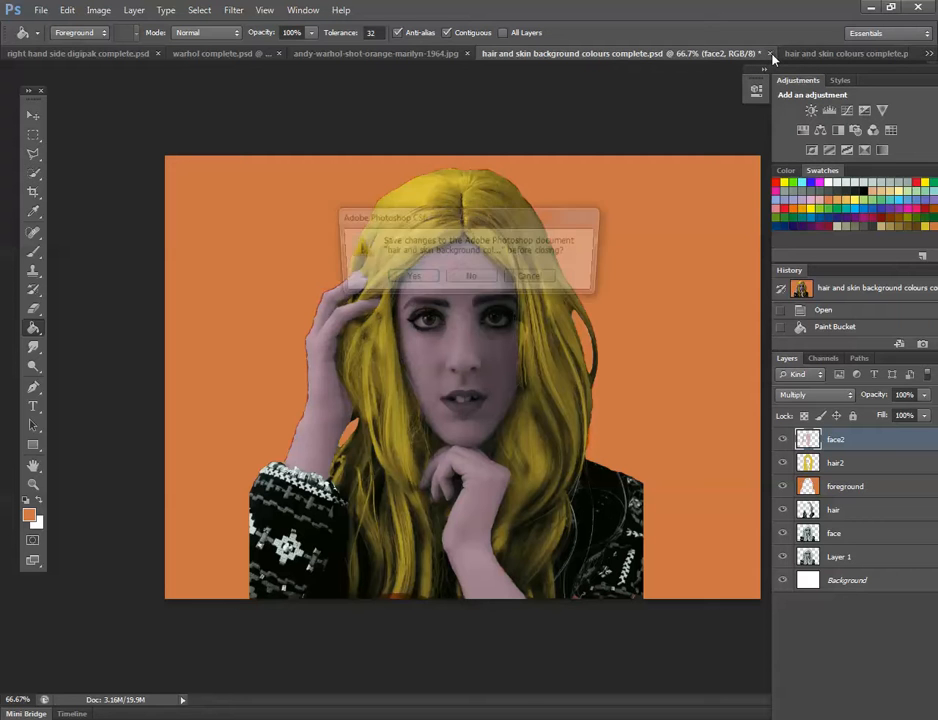
left_click(470, 279)
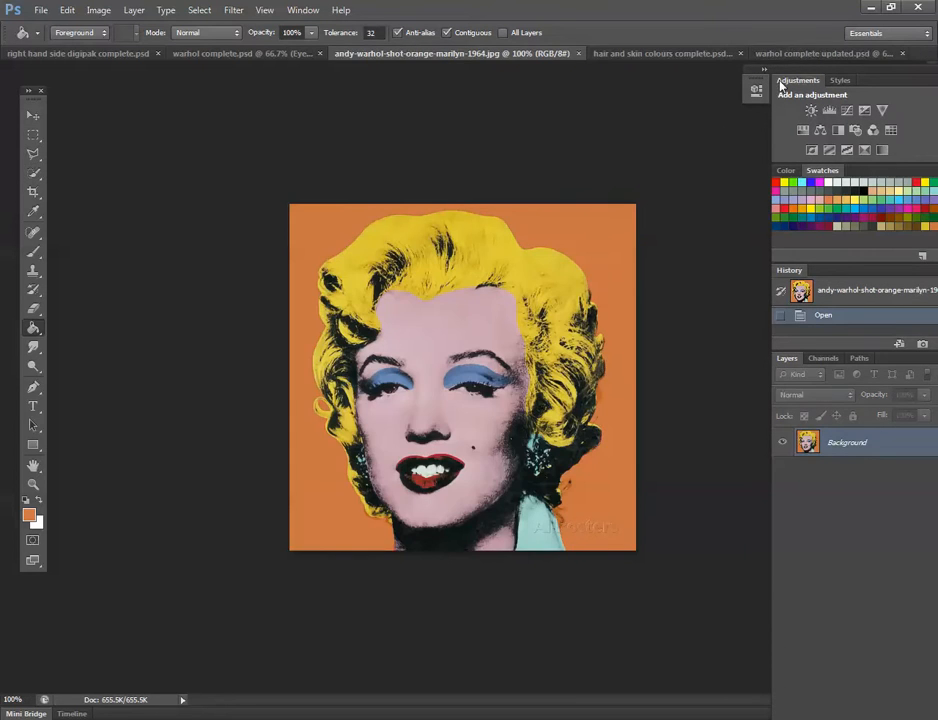
left_click(789, 55)
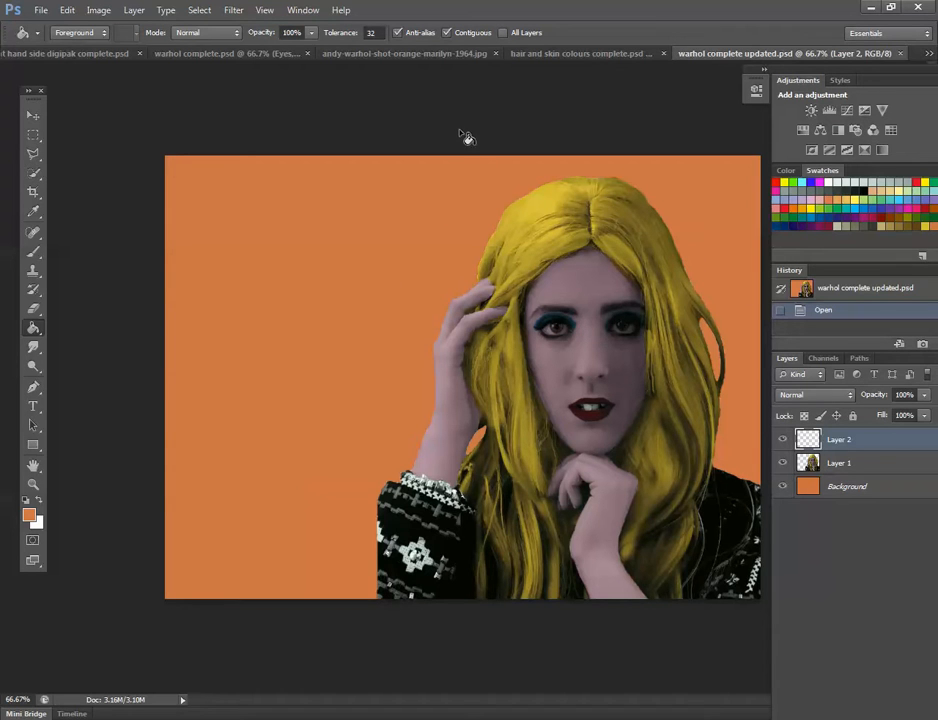
left_click(33, 115)
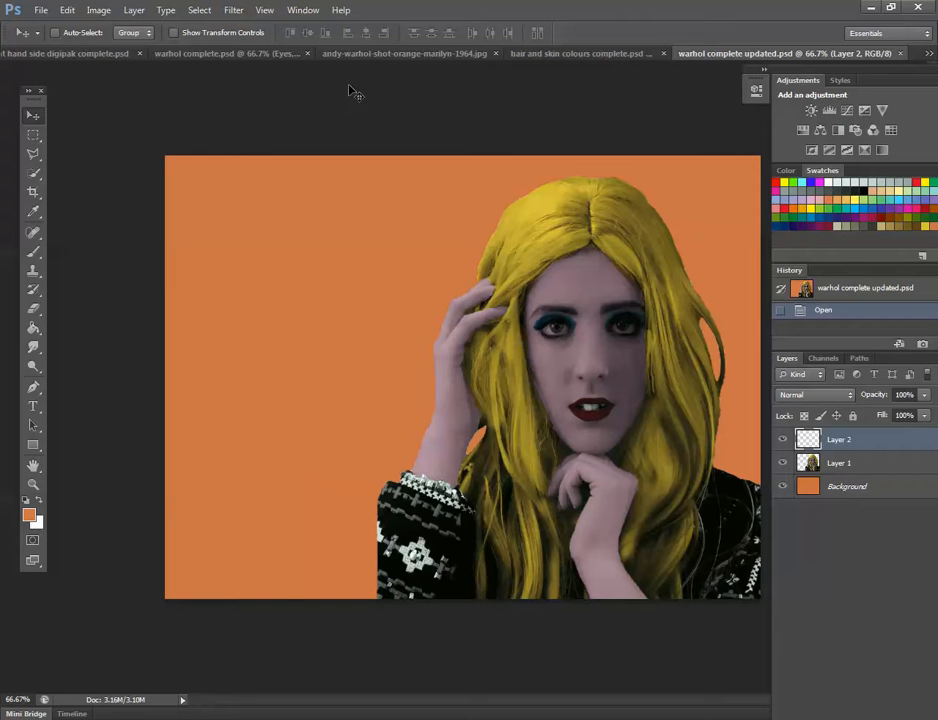
Sample the red of the lips in the Marilyn image with the Eyedropper.
left_click(357, 55)
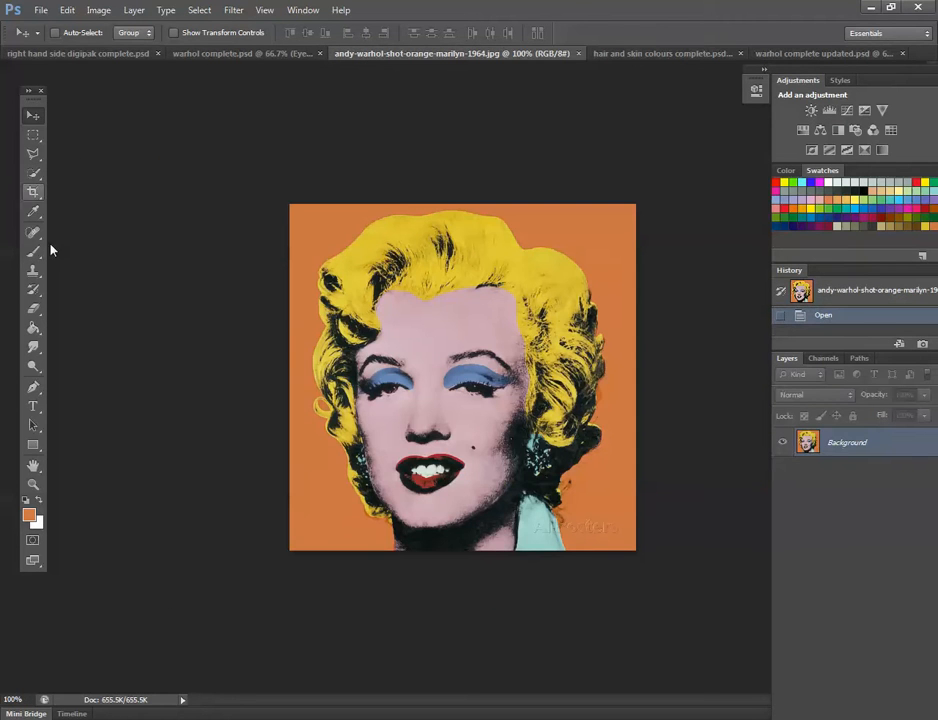
left_click(33, 191)
left_click(33, 211)
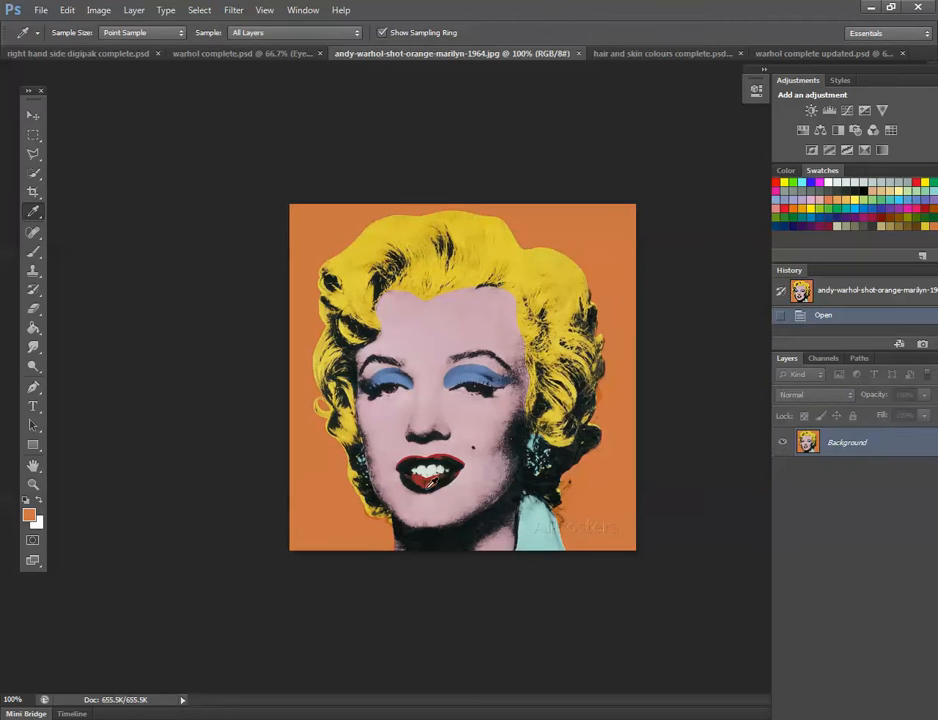
left_click(431, 476)
left_click(434, 466)
left_click(456, 464)
left_click(436, 465)
left_click(436, 467)
Close warhol complete updated.psd, hair and skin colours complete.psd and warhol complete.psd, and bring up right hand side digipak complete.psd.
left_click(770, 57)
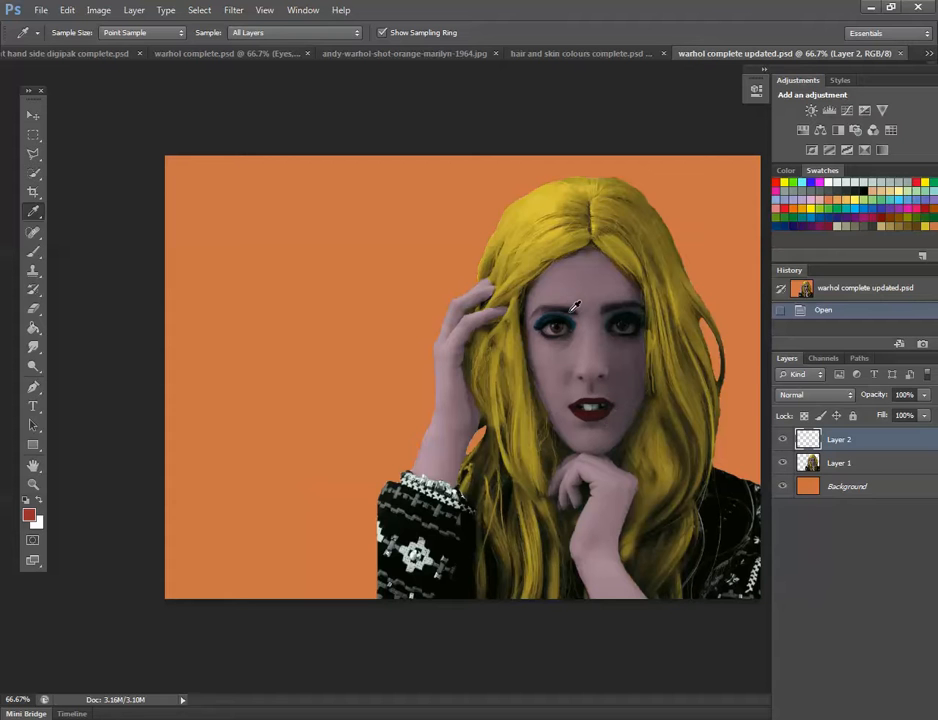
left_click(900, 54)
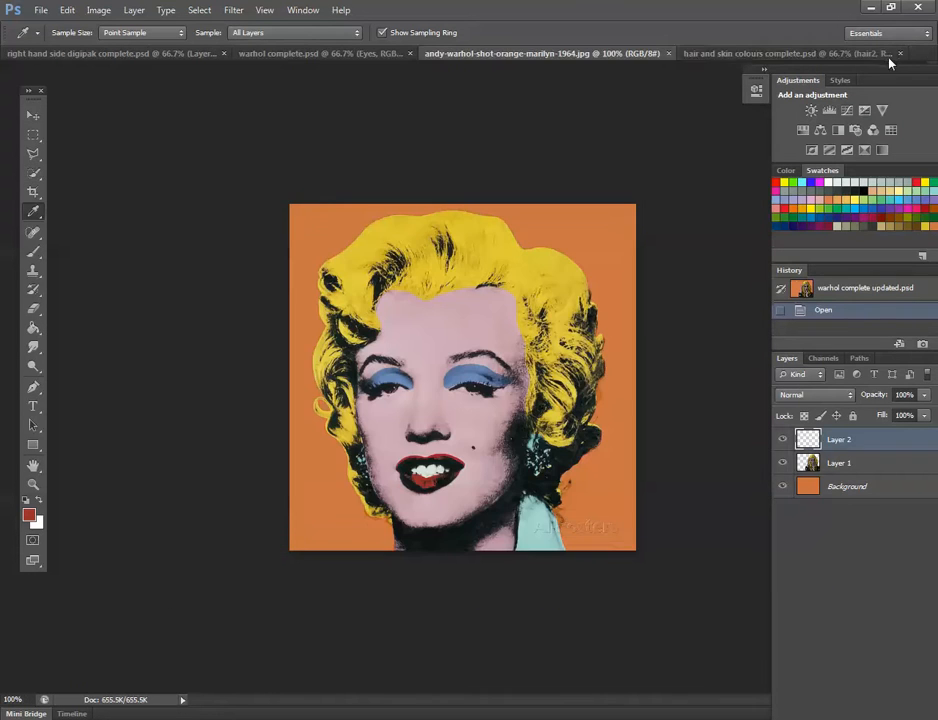
left_click(727, 56)
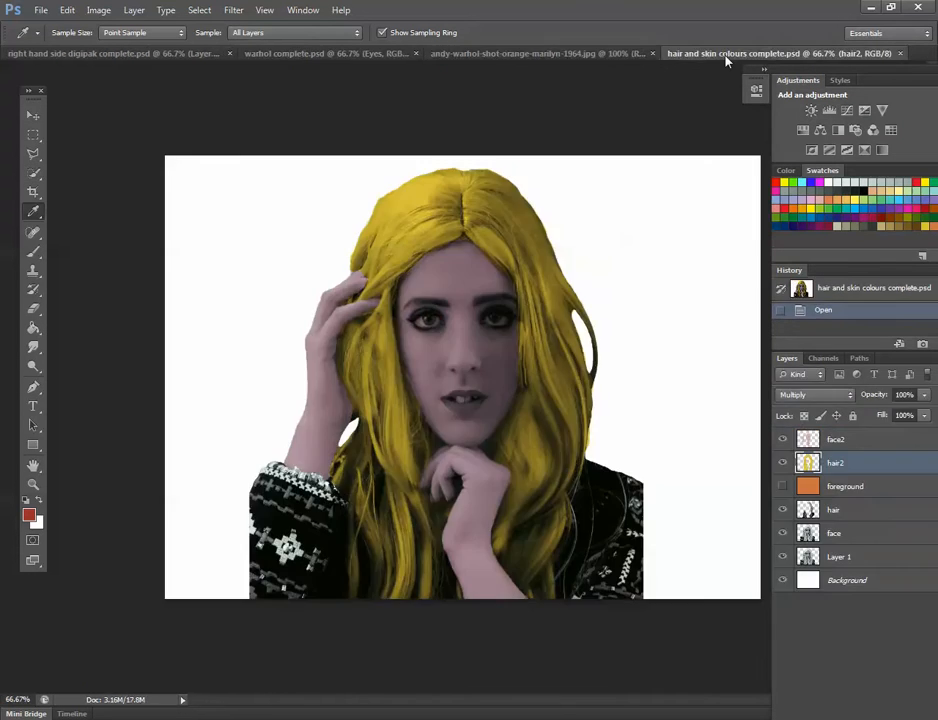
left_click(900, 54)
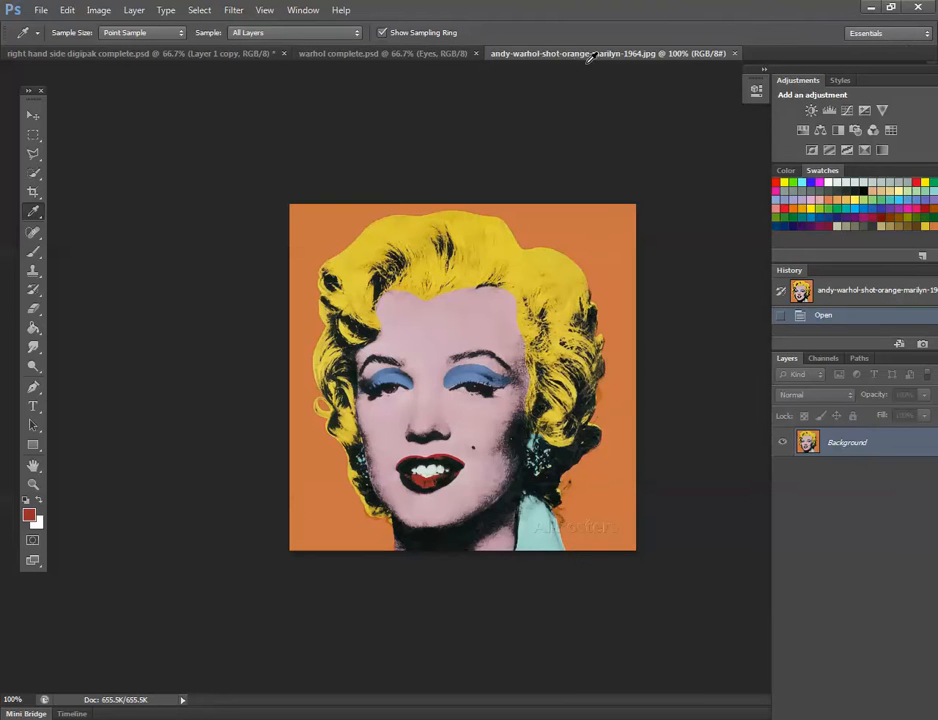
left_click(381, 58)
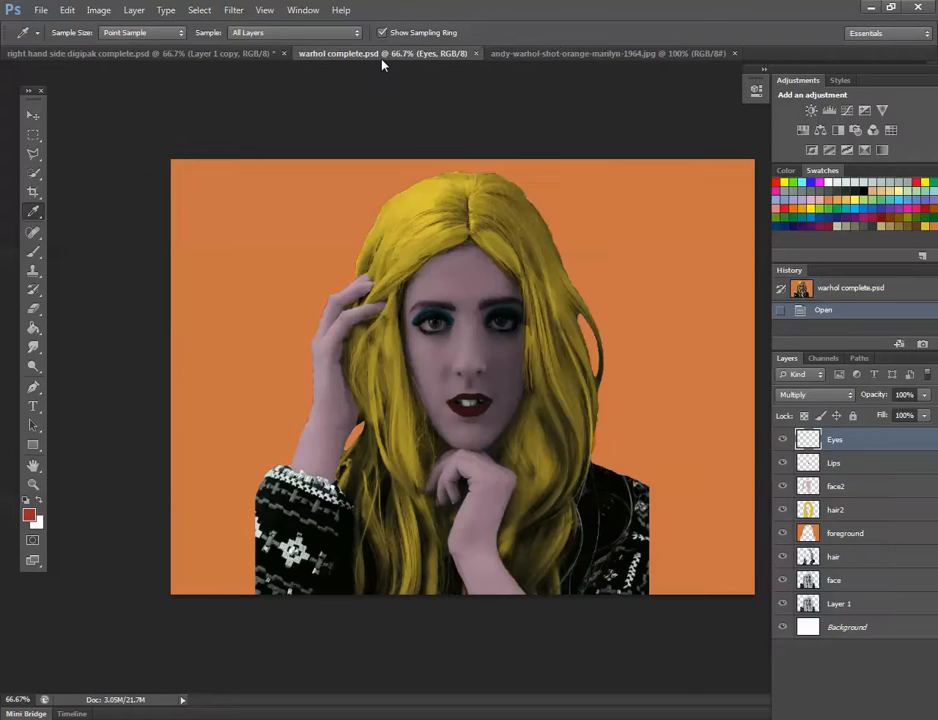
left_click(477, 54)
left_click(224, 55)
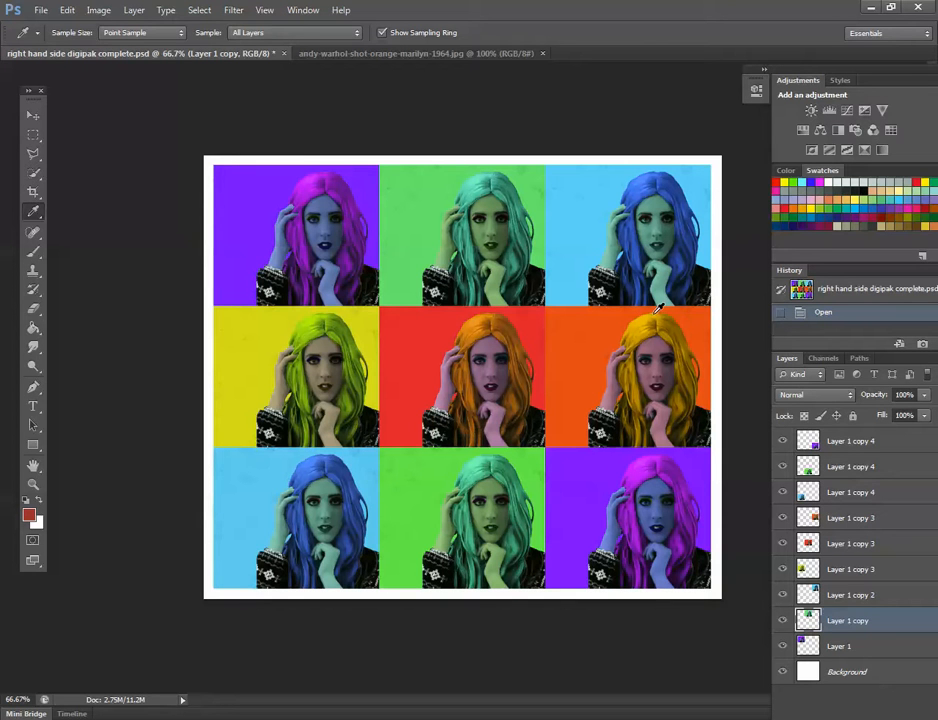
Open right hand side digipak complete.psd from the Inner Panels folder.
left_click(41, 10)
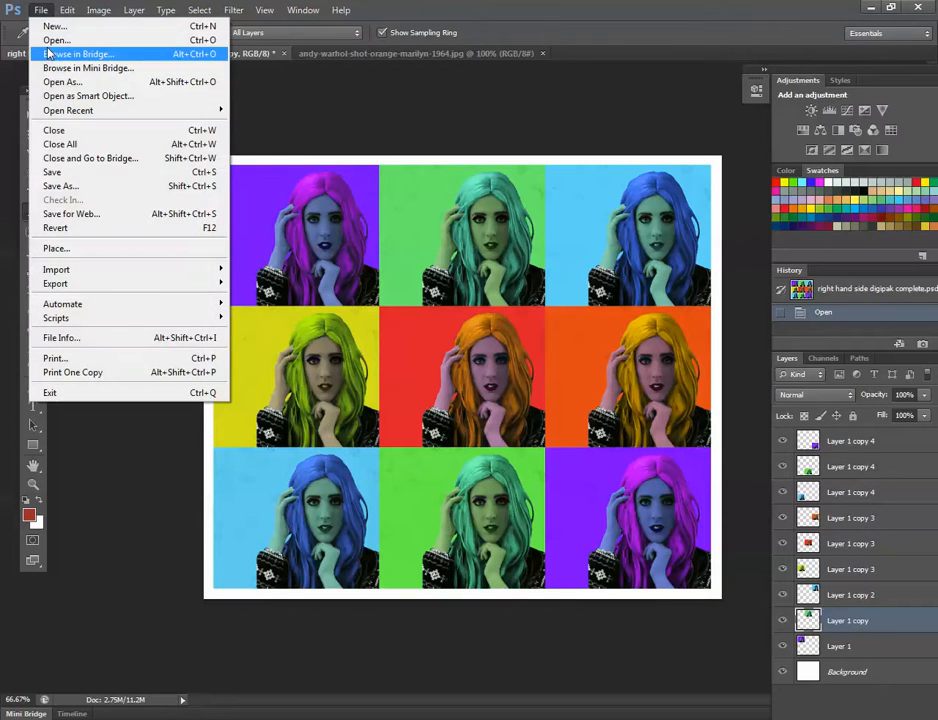
left_click(60, 36)
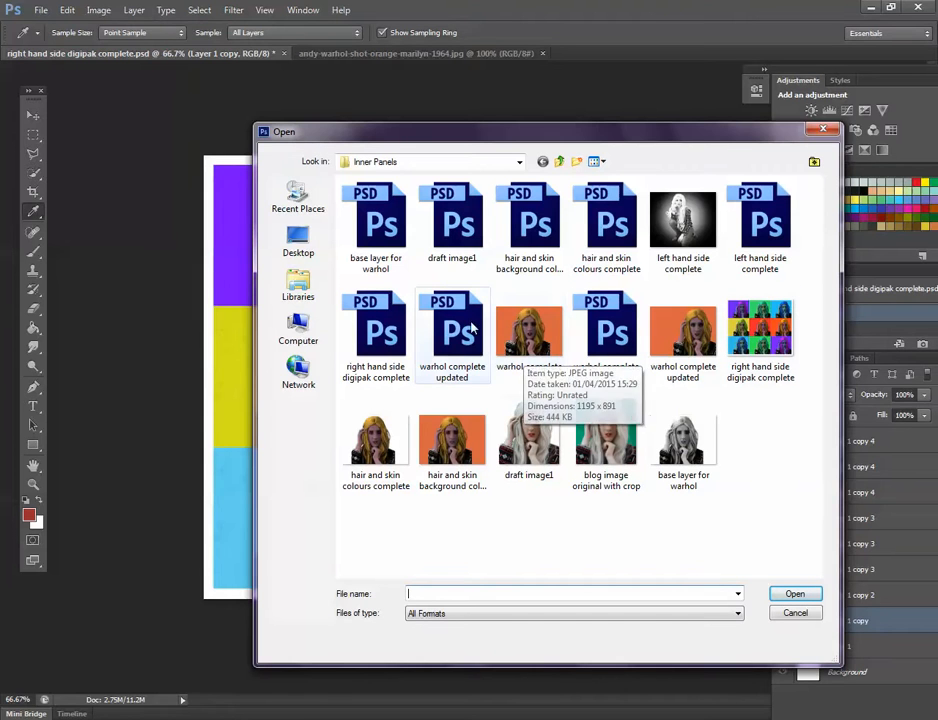
left_click(380, 345)
left_click(795, 594)
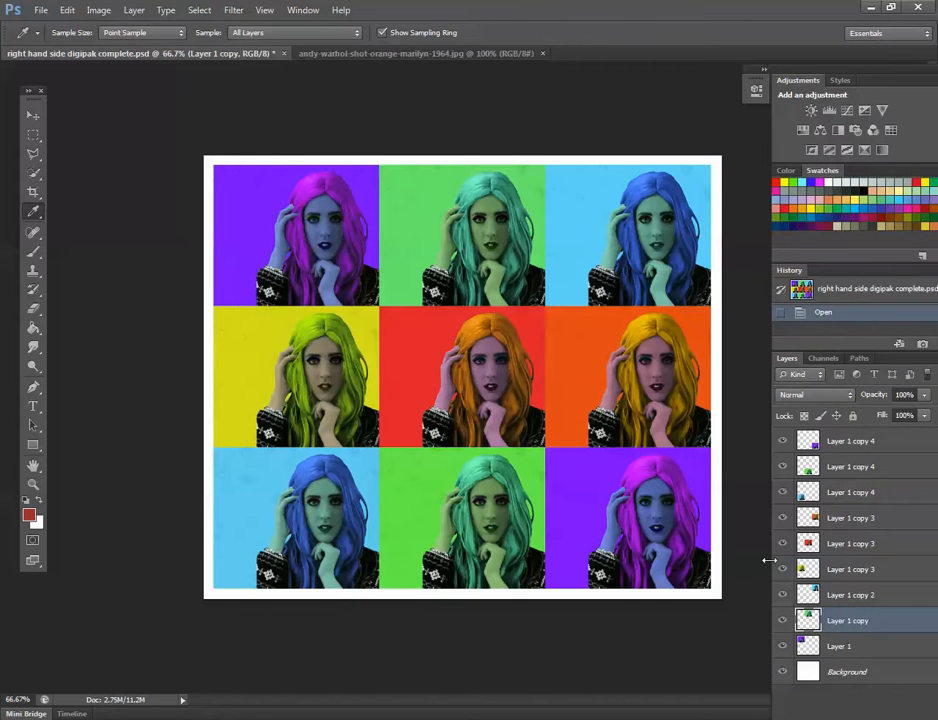
left_click(38, 11)
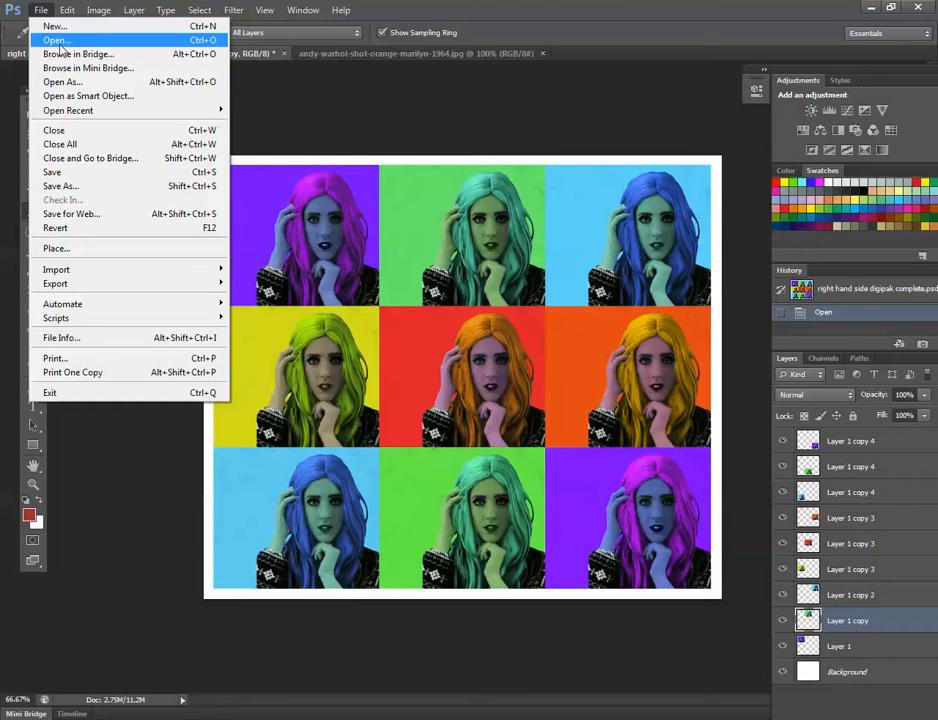
left_click(567, 140)
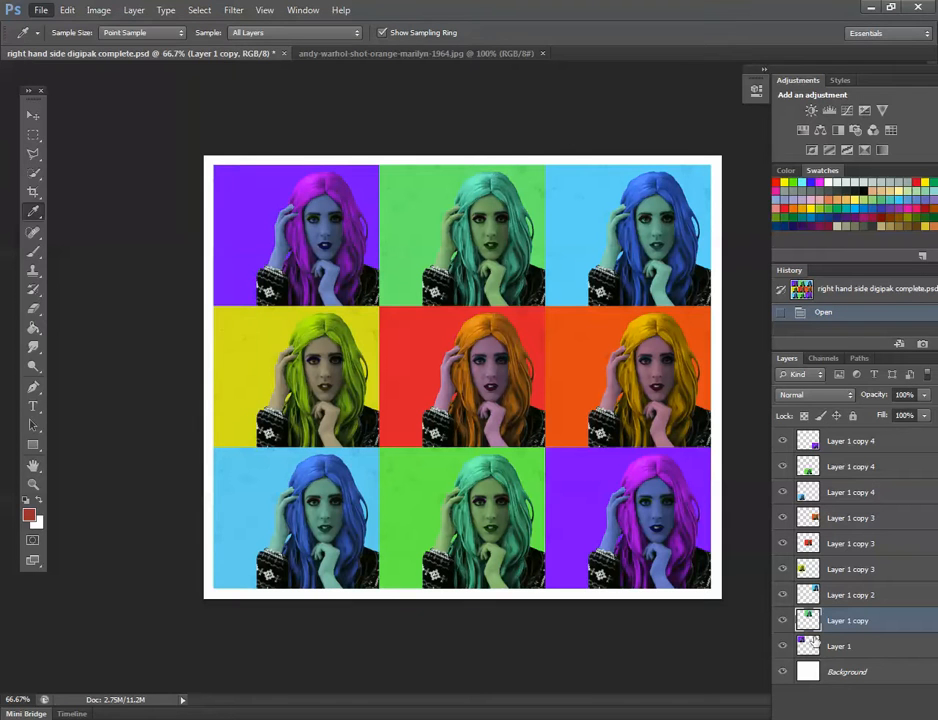
Hide Layer 1 copy, Layer 1 copy 2 and the three Layer 1 copy 3 layers, and check the Marilyn reference image.
left_click(782, 620)
left_click(782, 595)
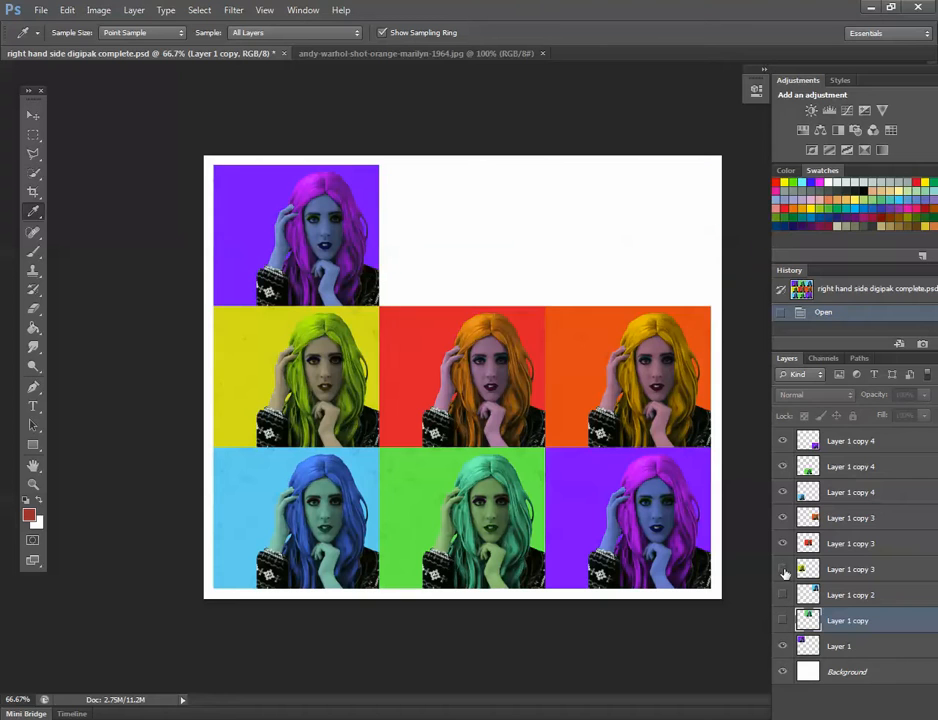
left_click(784, 569)
left_click(783, 543)
left_click(783, 518)
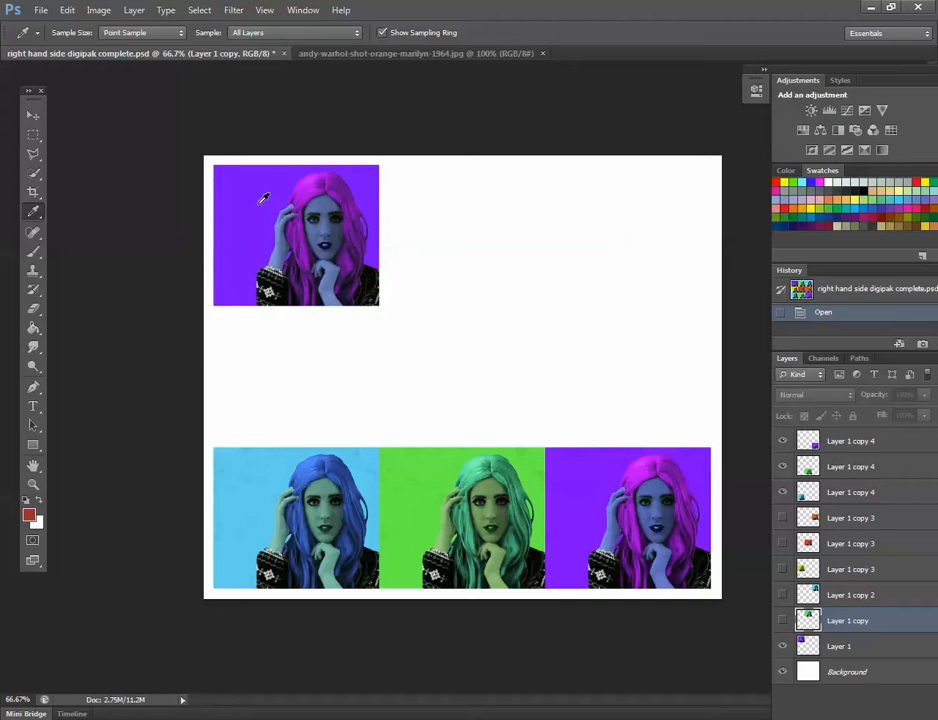
left_click(383, 54)
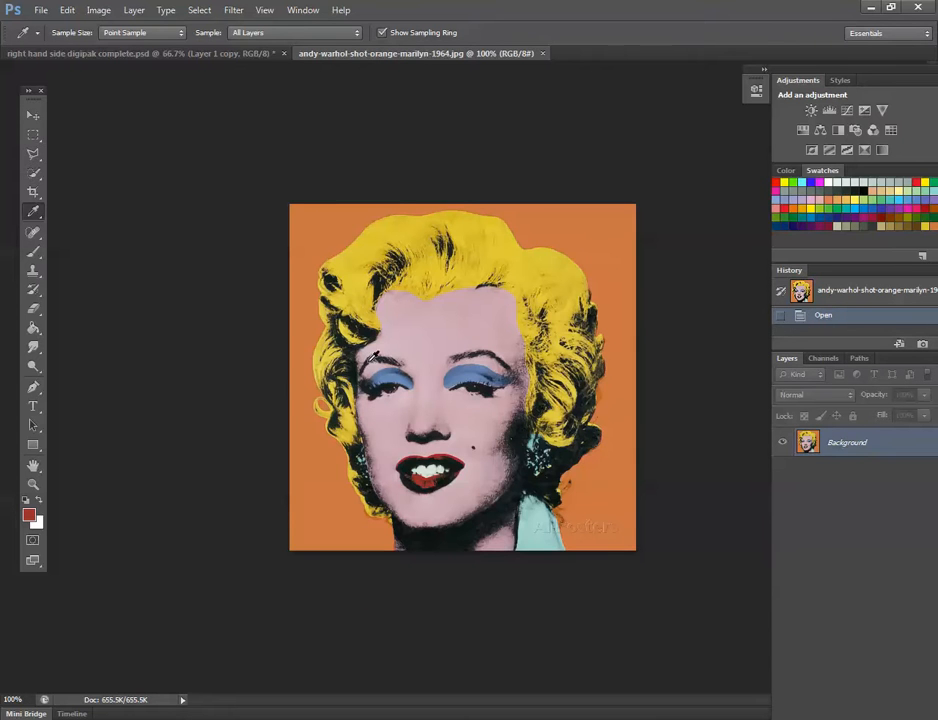
key("ctrl+Tab")
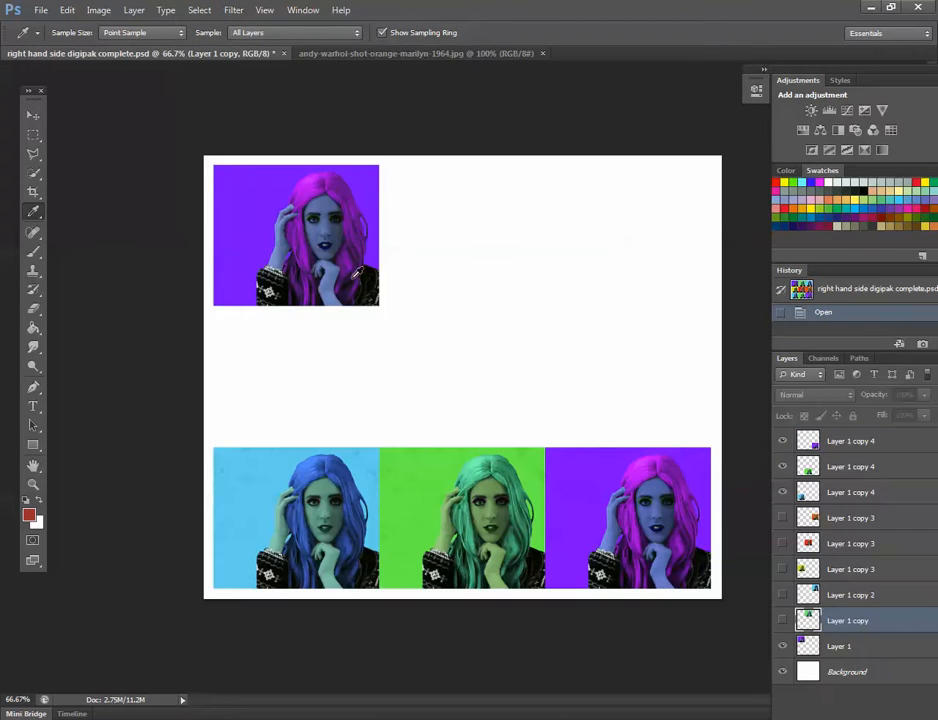
Open the New Gritty texture image from the Effects folder.
left_click(41, 10)
left_click(52, 40)
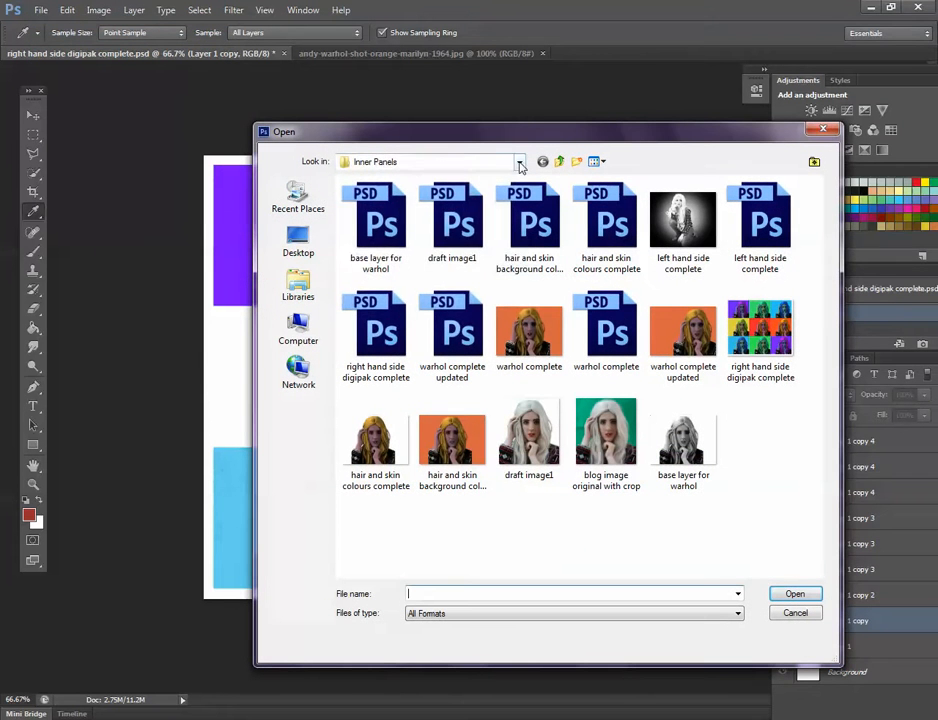
left_click(519, 161)
left_click(400, 295)
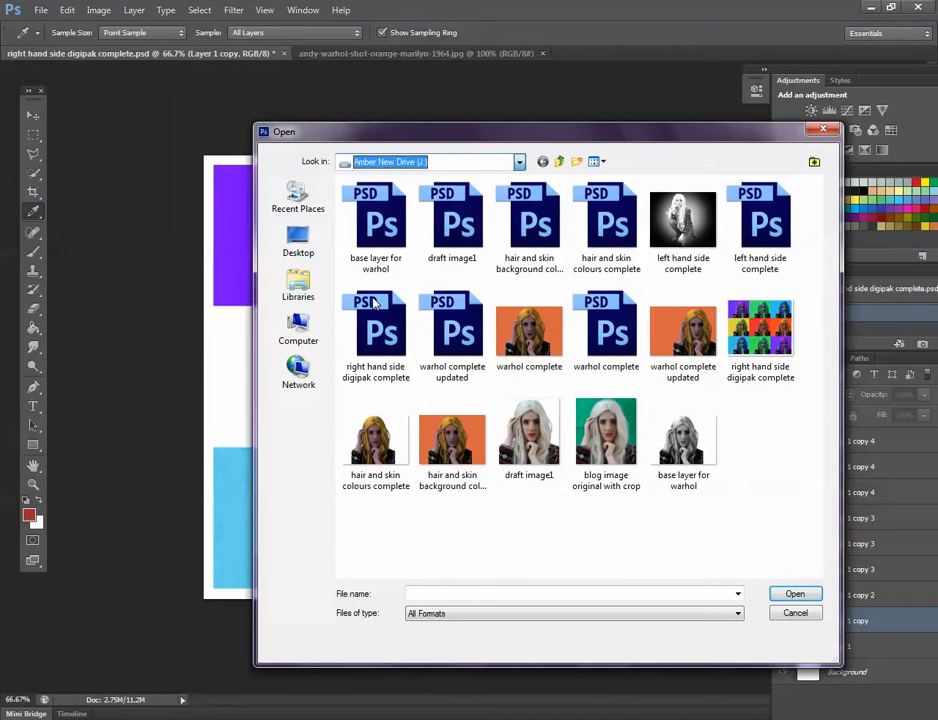
double_click(678, 240)
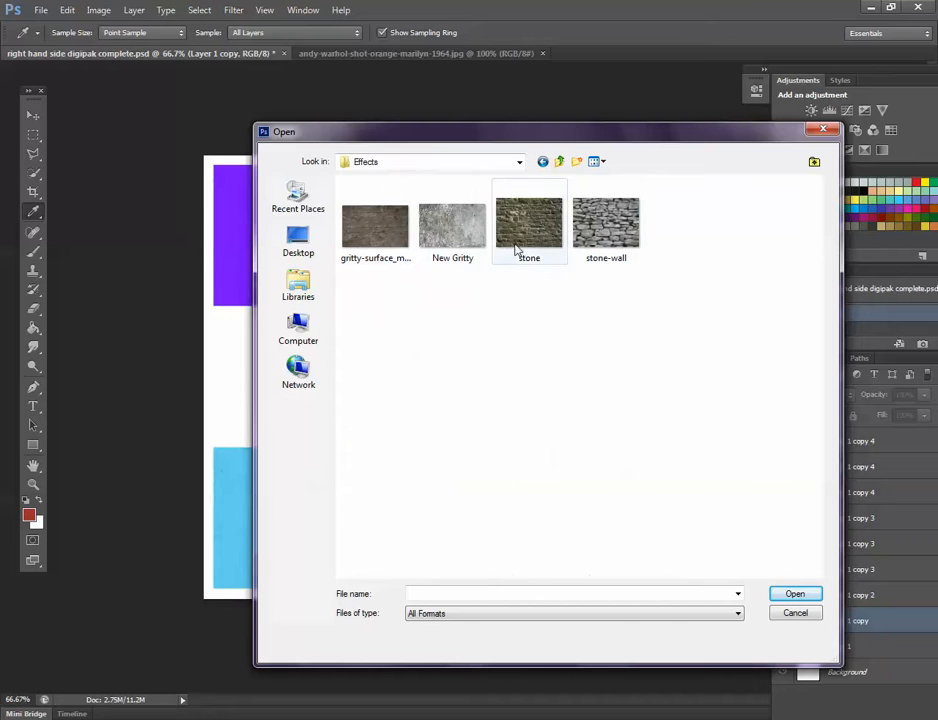
left_click(465, 255)
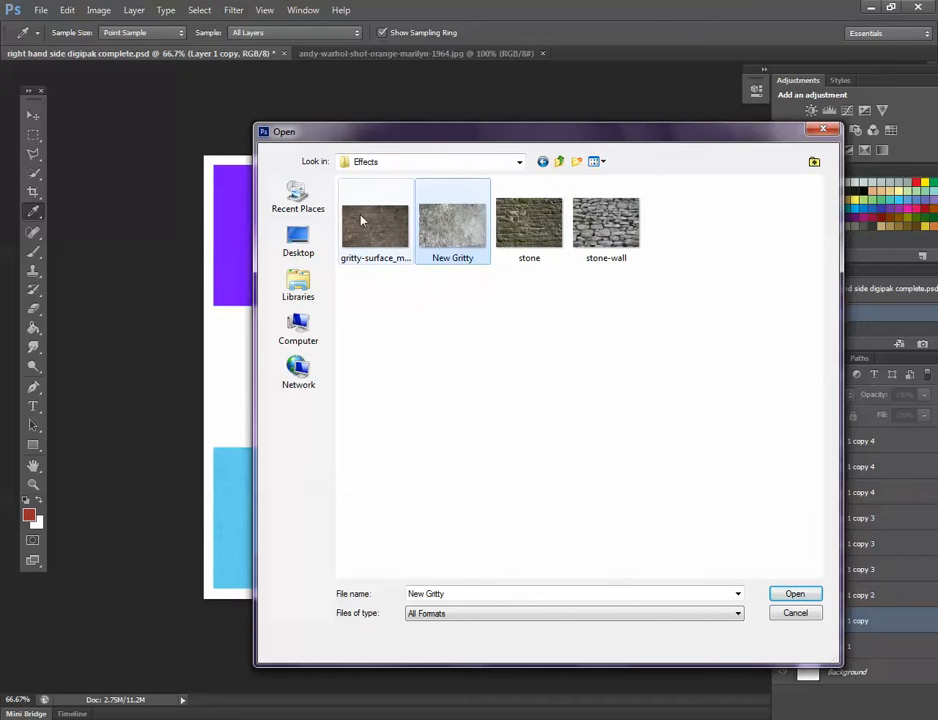
left_click(796, 596)
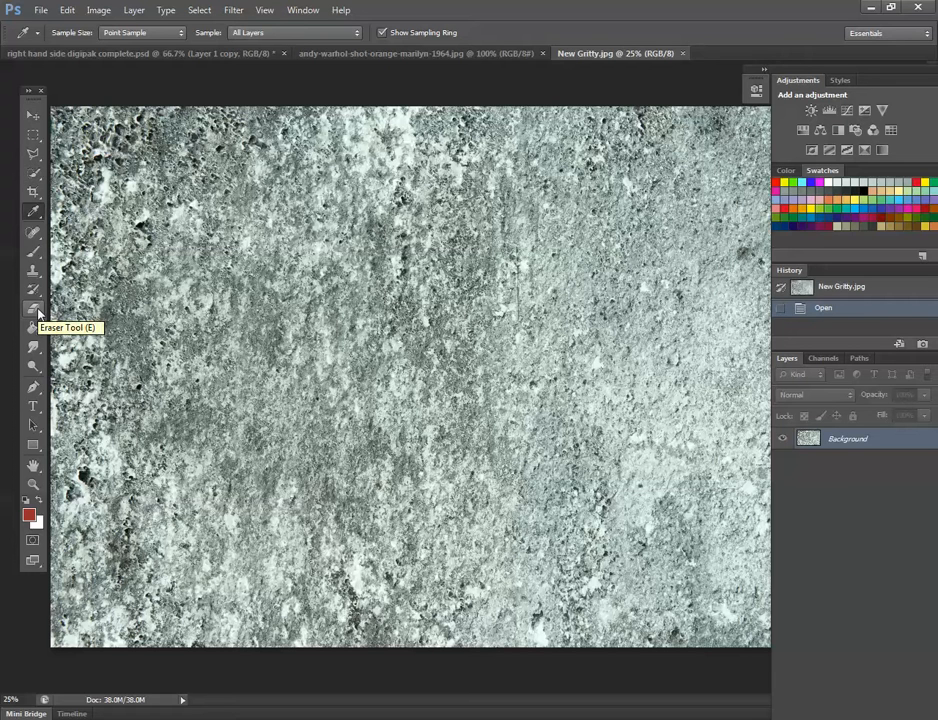
Return to right hand side digipak complete.psd and show all the hidden Layer 1 copy, copy 2 and copy 3 layers.
left_click(121, 53)
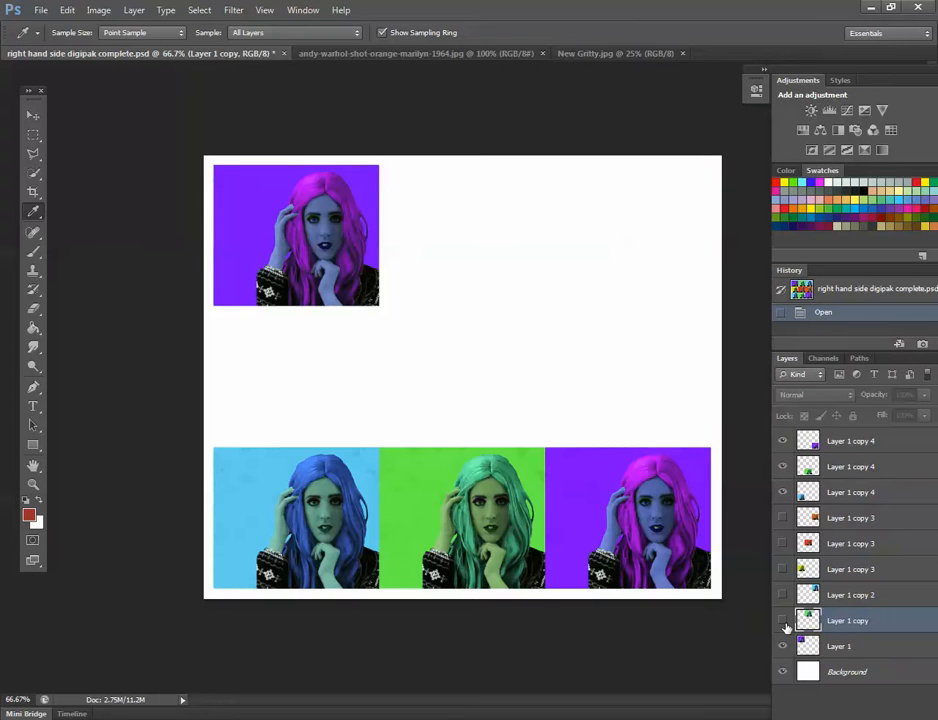
left_click(98, 10)
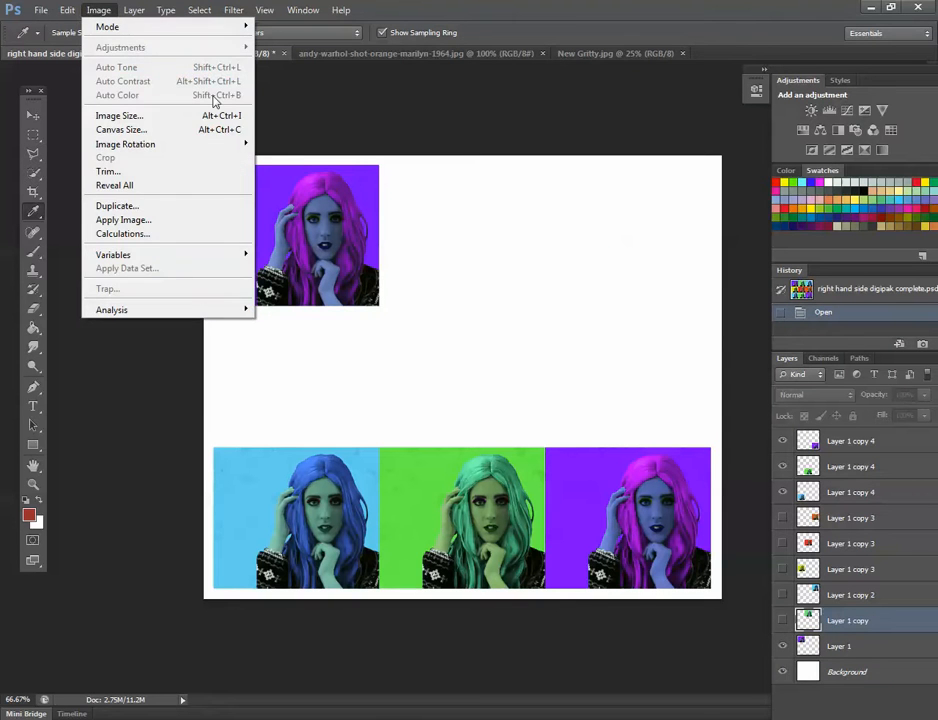
left_click_drag(783, 621, 781, 518)
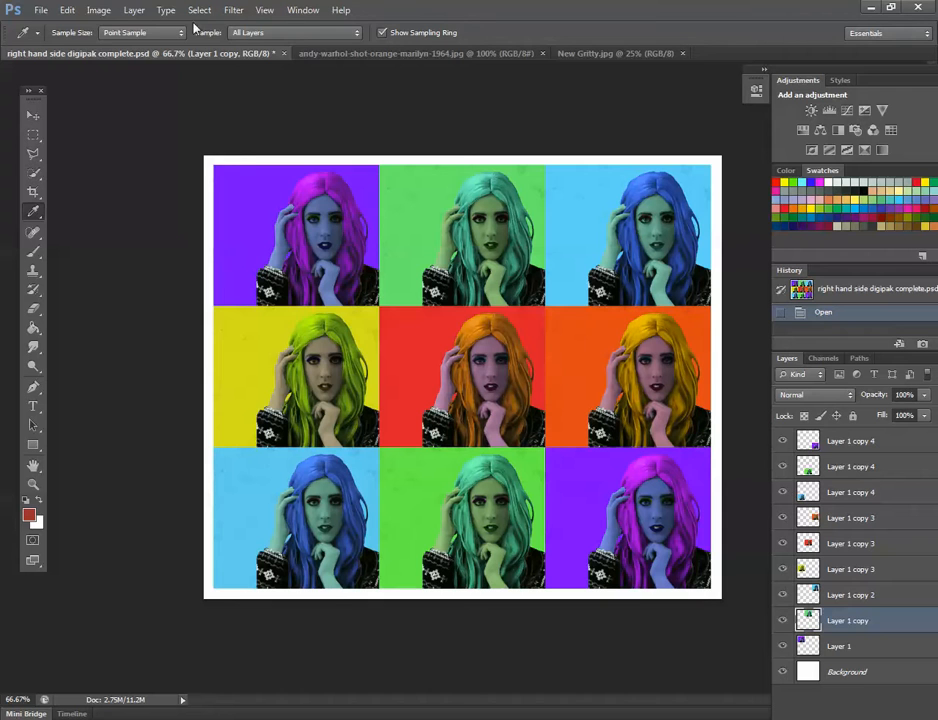
left_click(98, 10)
mouse_move(125, 50)
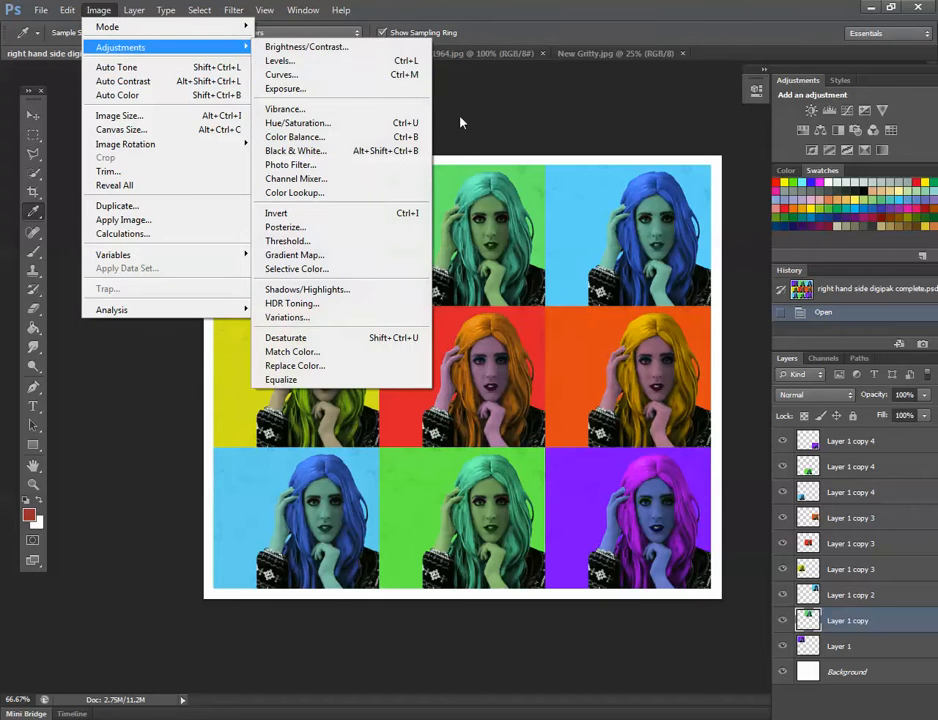
left_click(301, 48)
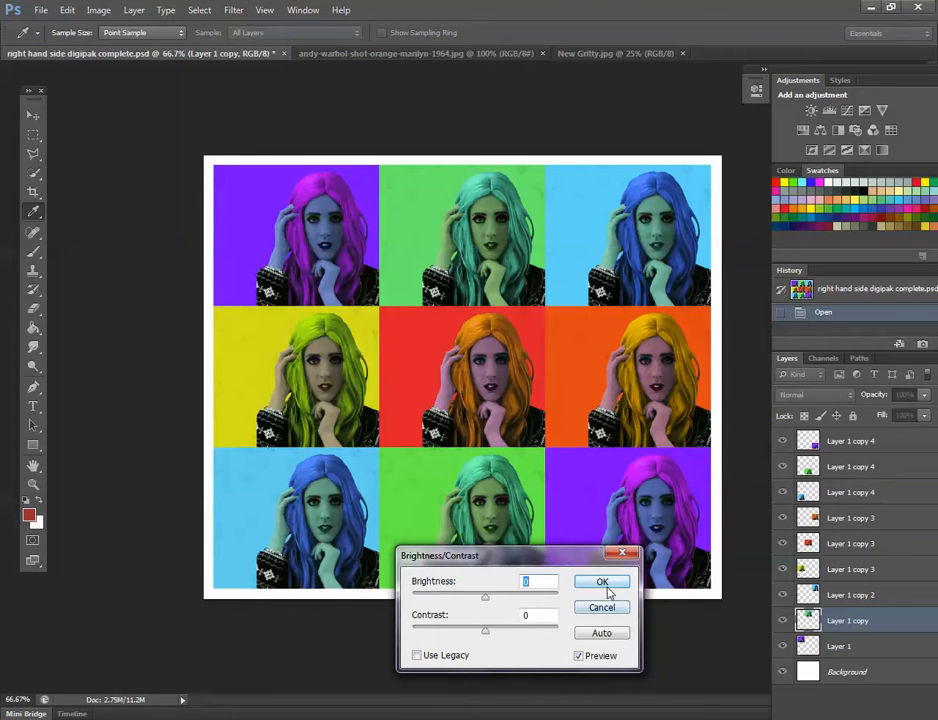
left_click(622, 553)
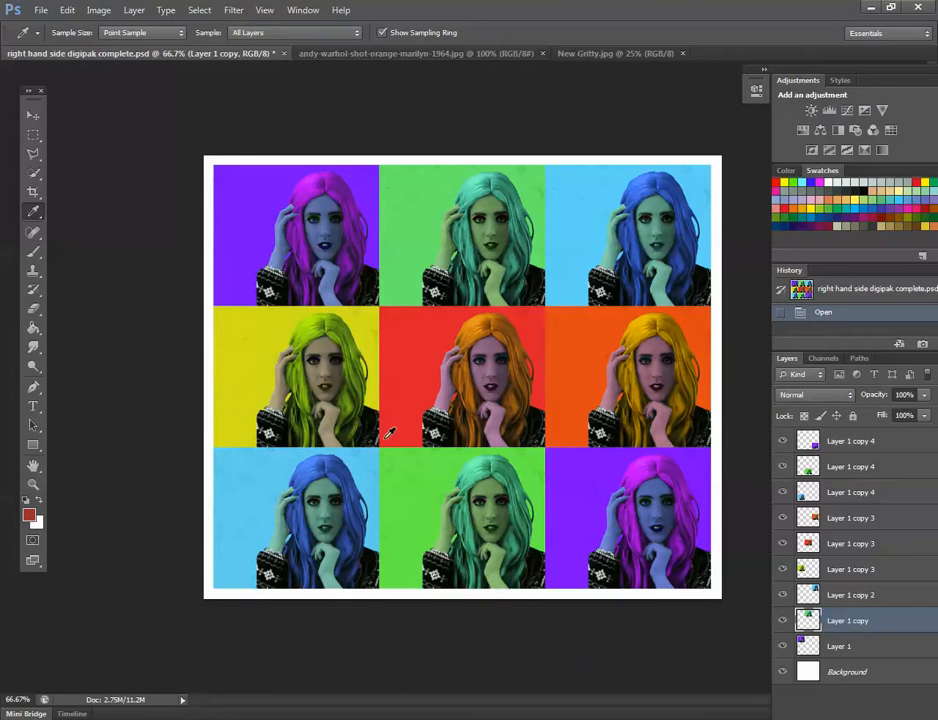
Try Hue/Saturation on Layer 1 copy with hue +180, saturation -9 and lightness -6, and discard the adjustment.
left_click(67, 10)
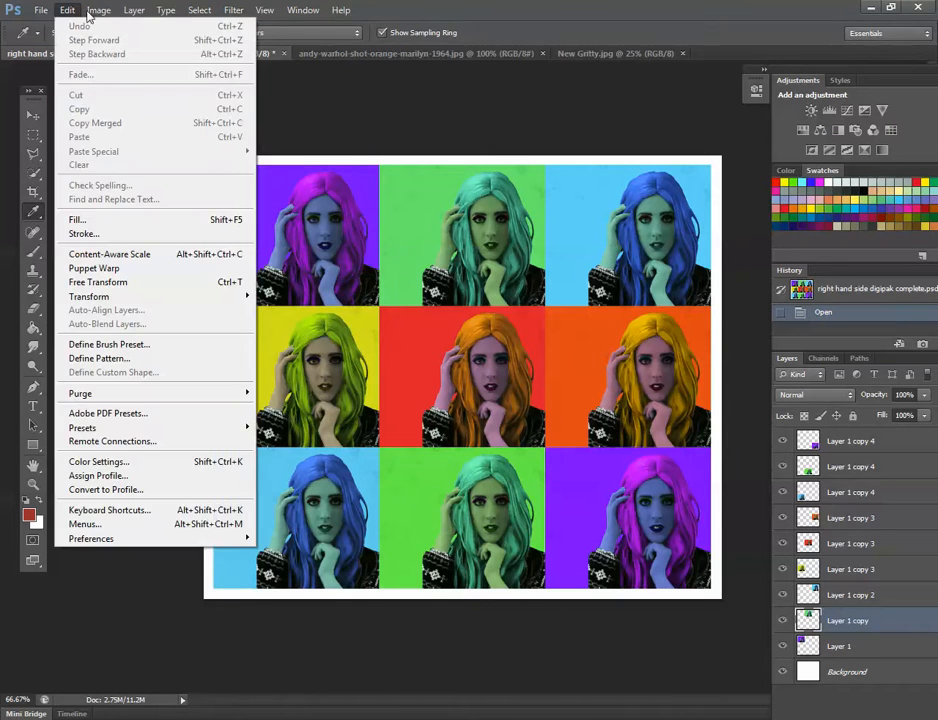
mouse_move(92, 10)
mouse_move(127, 50)
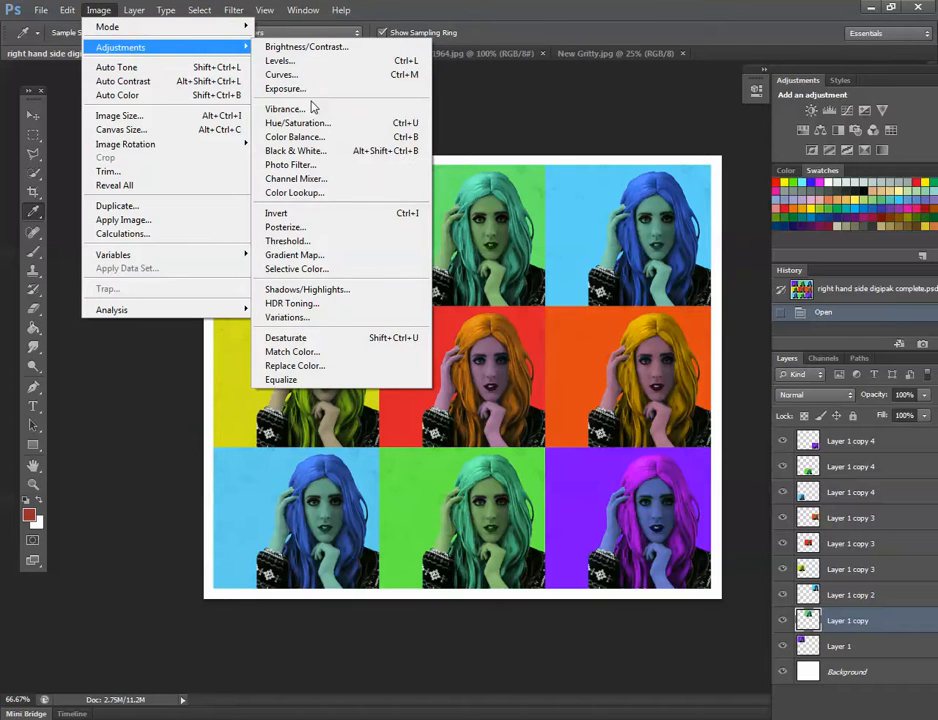
left_click(325, 124)
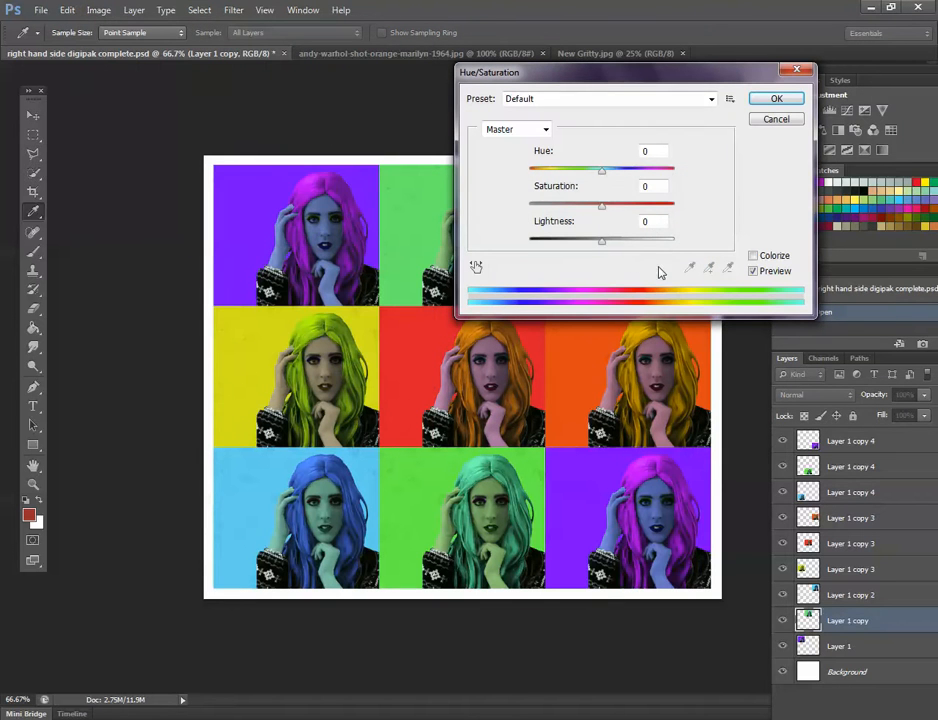
left_click_drag(603, 241, 638, 246)
left_click_drag(646, 97, 450, 432)
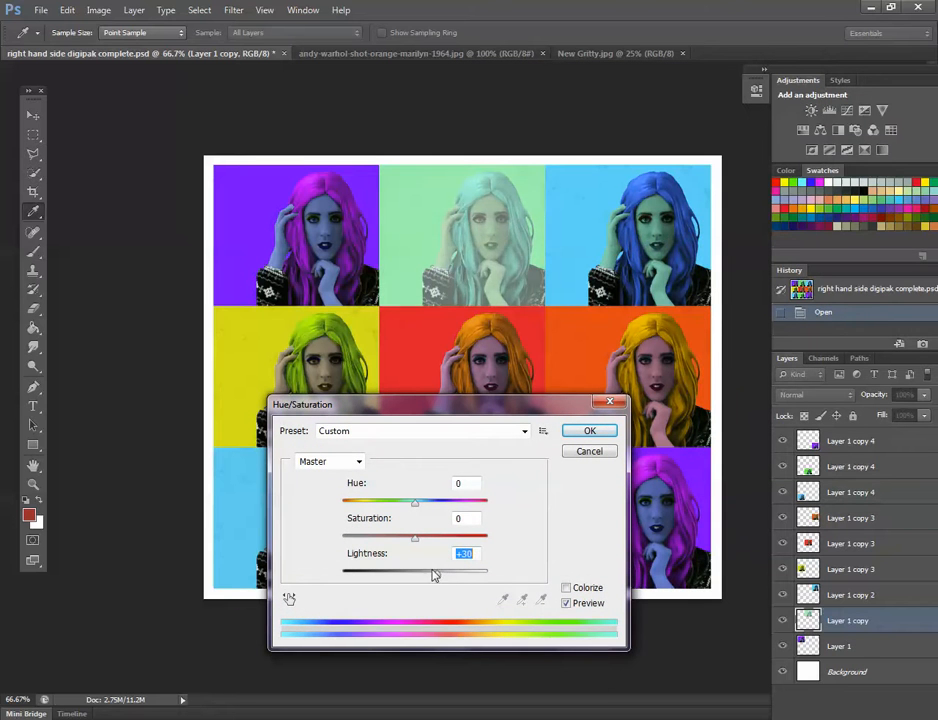
left_click_drag(433, 576, 410, 566)
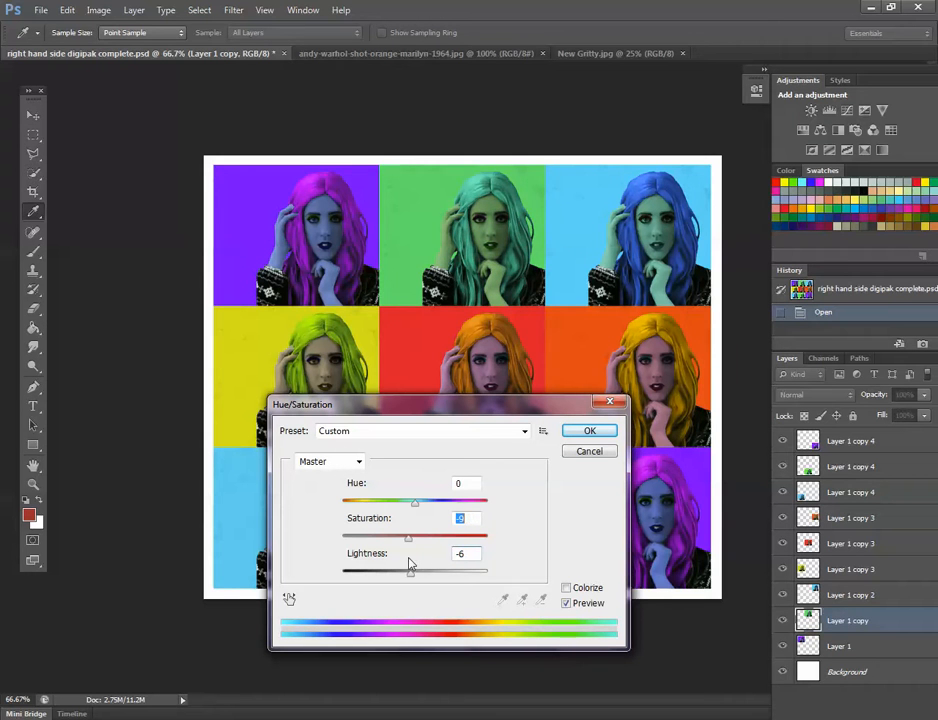
left_click_drag(415, 503, 513, 557)
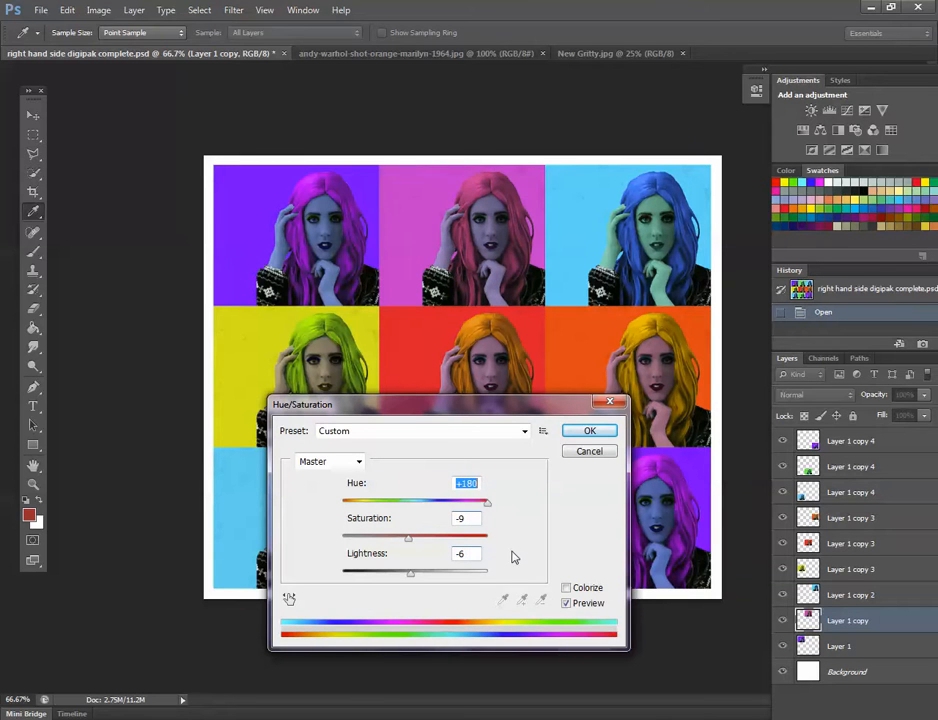
left_click(590, 452)
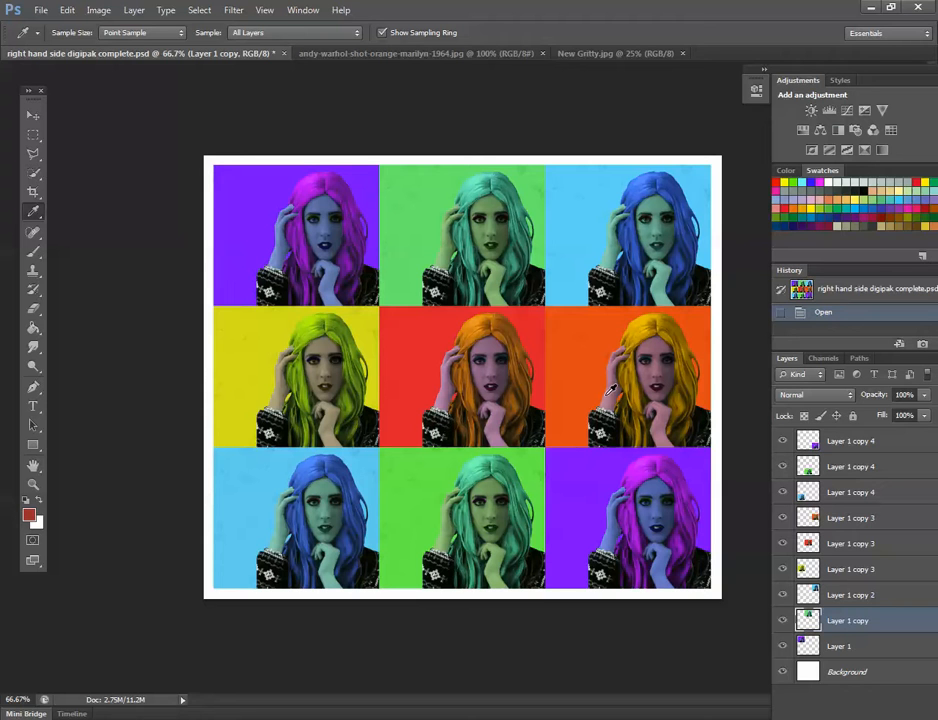
Check the Marilyn reference image and go back to right hand side digipak complete.psd.
left_click(446, 57)
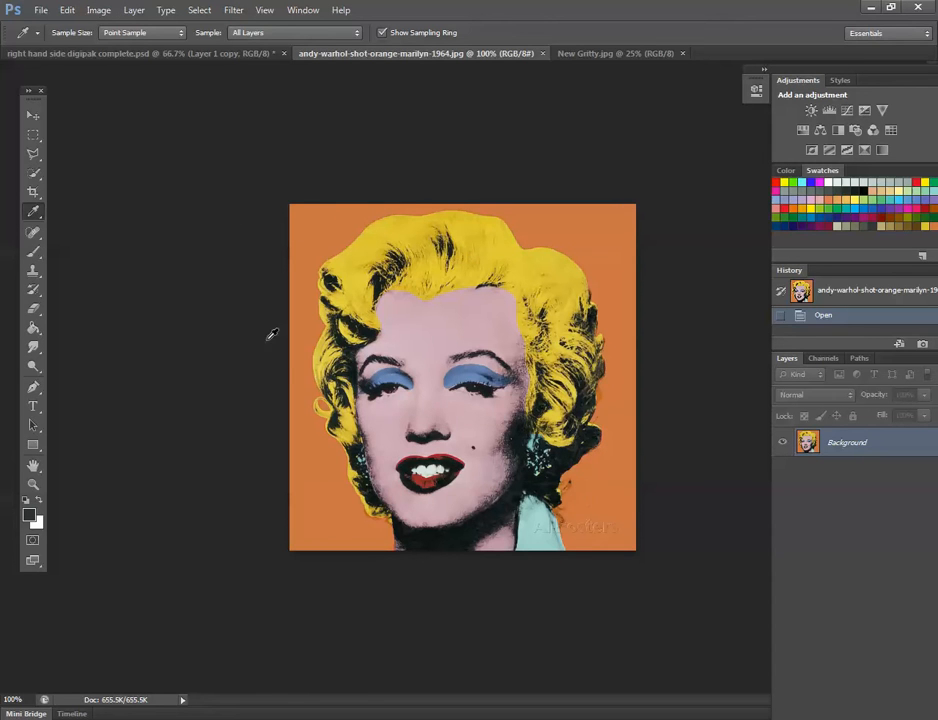
left_click(169, 58)
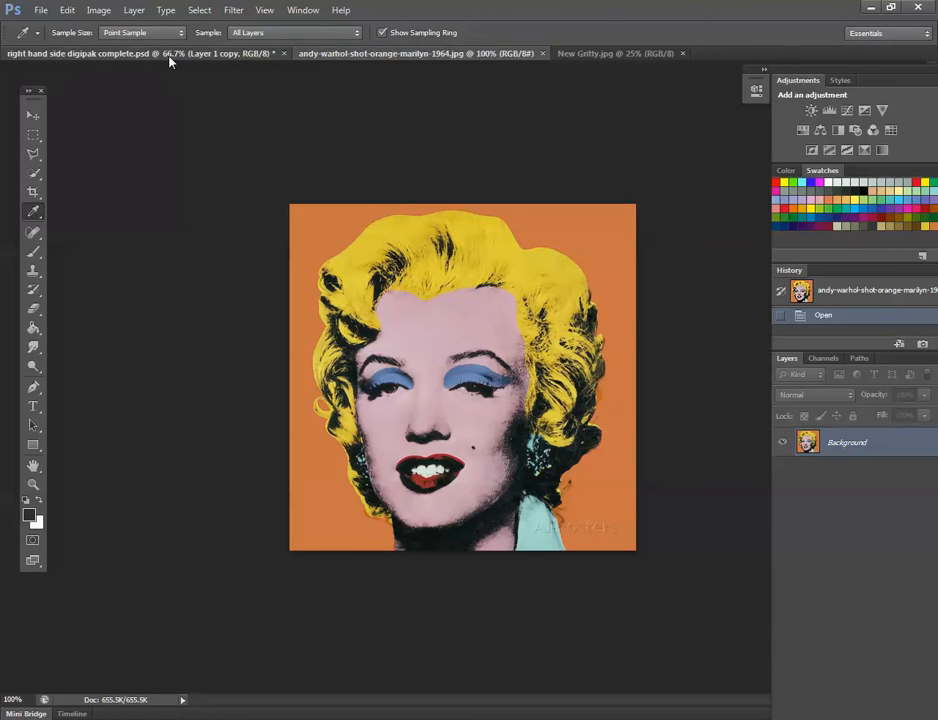